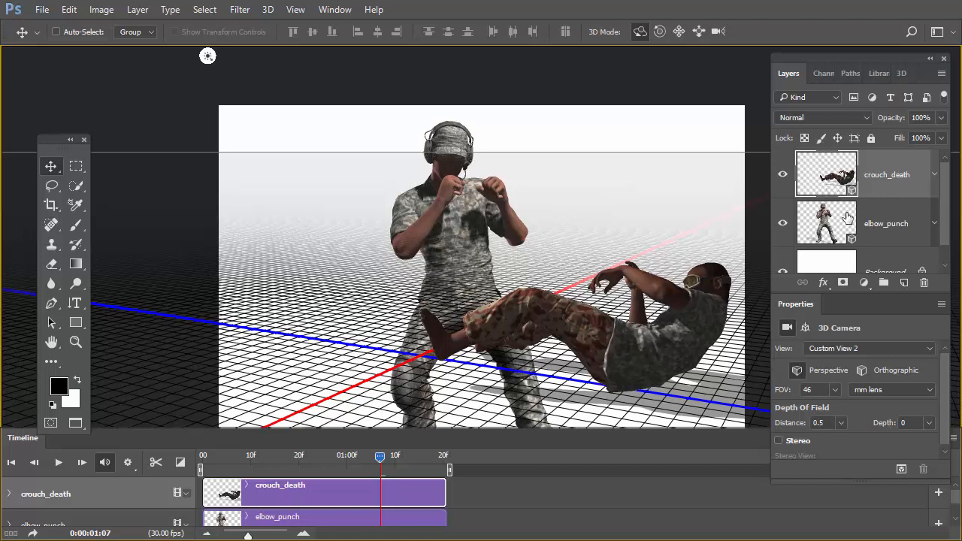
# Toggle the visibility of the crouch_death and elbow_punch layers and select each one to compare their separate 3D ground planes.
pyautogui.click(783, 175)
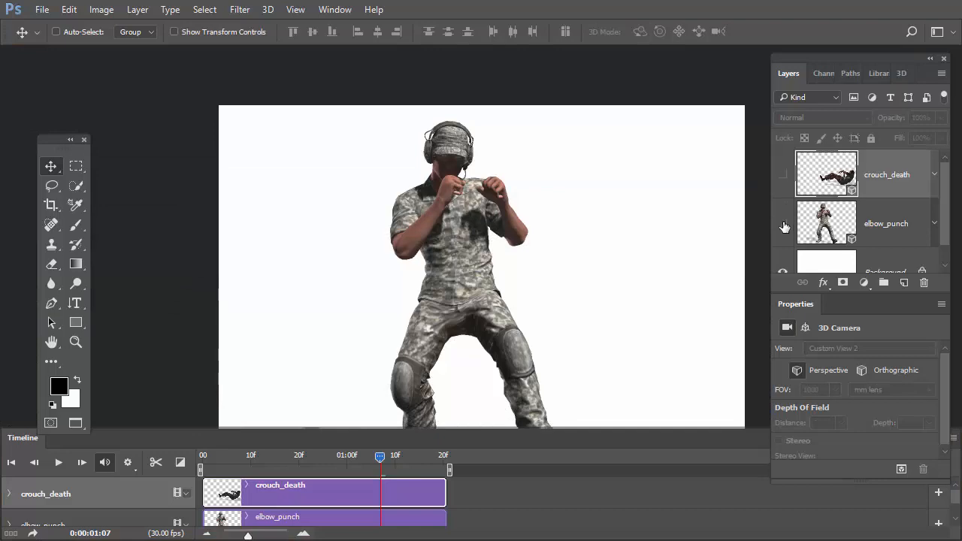
pyautogui.click(782, 223)
pyautogui.click(782, 223)
pyautogui.click(782, 174)
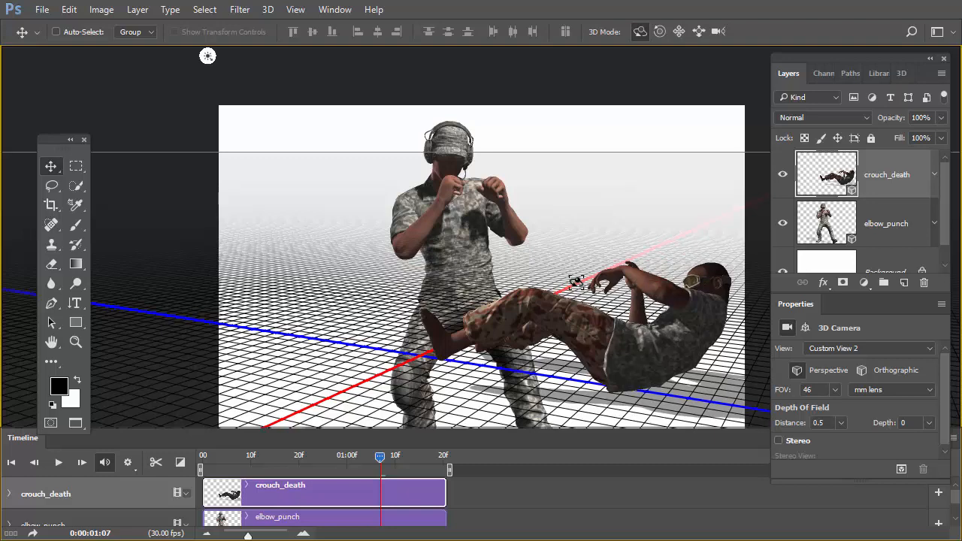
pyautogui.click(876, 223)
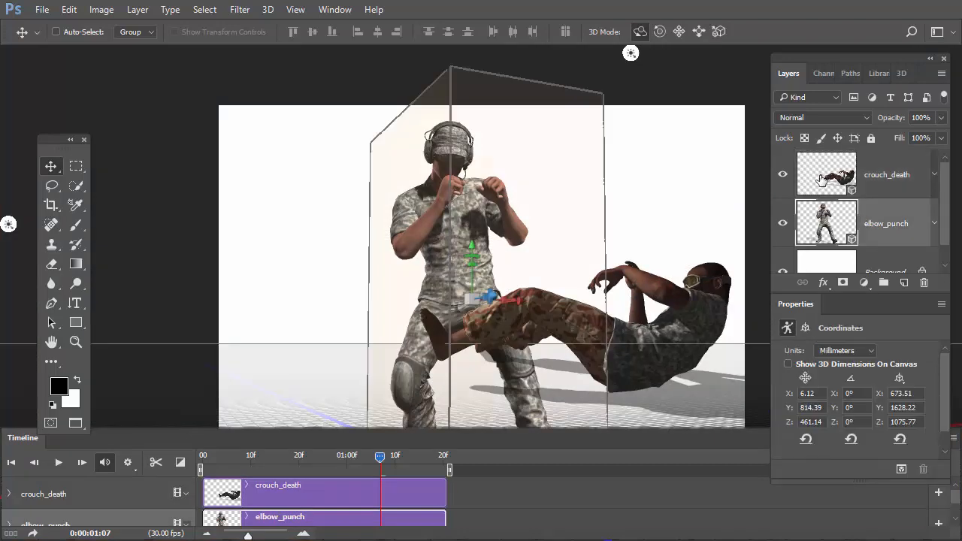
pyautogui.click(877, 174)
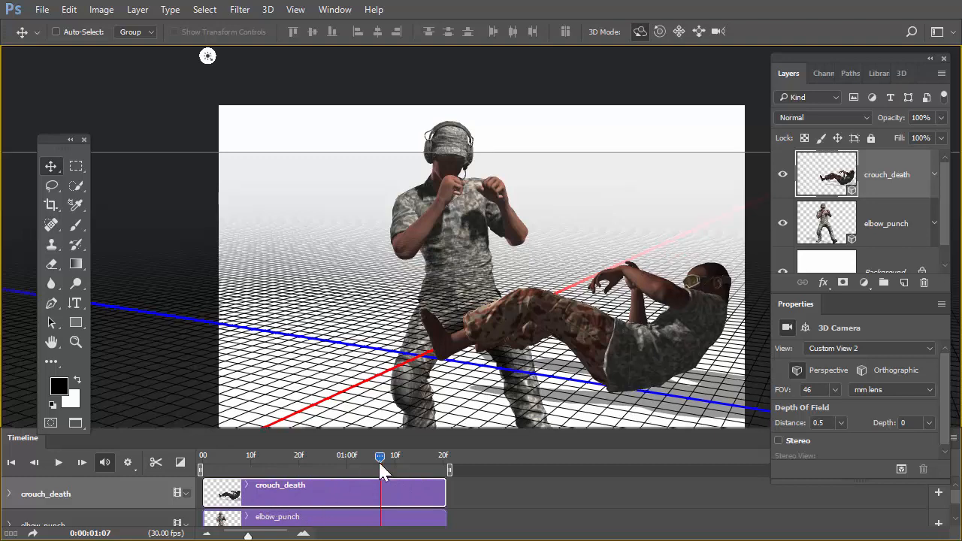
# Scrub the playhead to 0:00:01:03 with the elbow_punch layer selected to check the animation of both figures.
pyautogui.moveTo(380, 455); pyautogui.dragTo(384, 487)
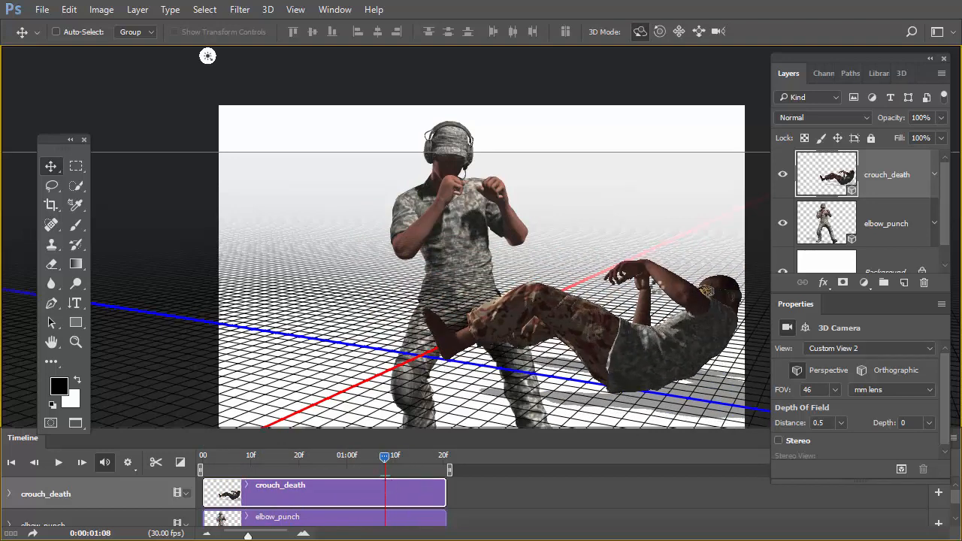
pyautogui.click(894, 217)
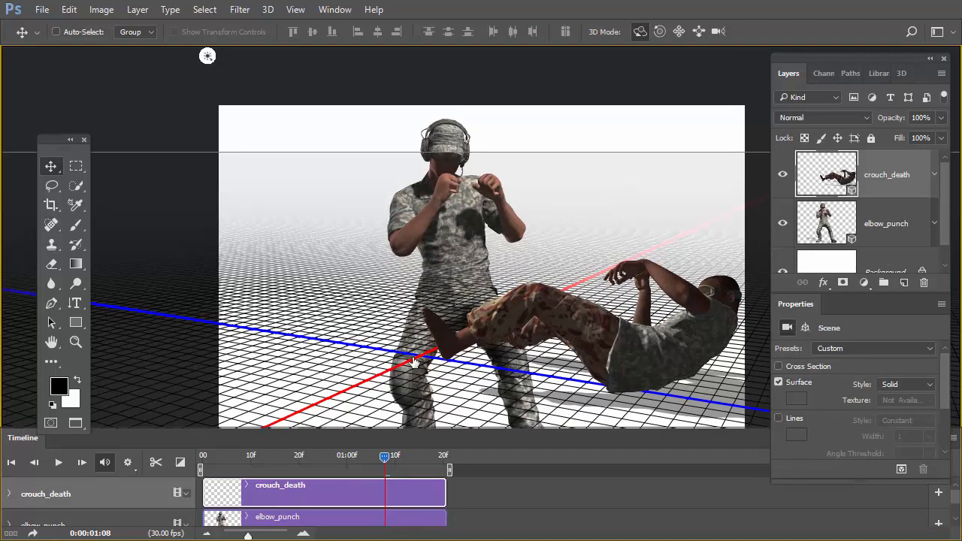
pyautogui.moveTo(385, 460); pyautogui.dragTo(362, 459)
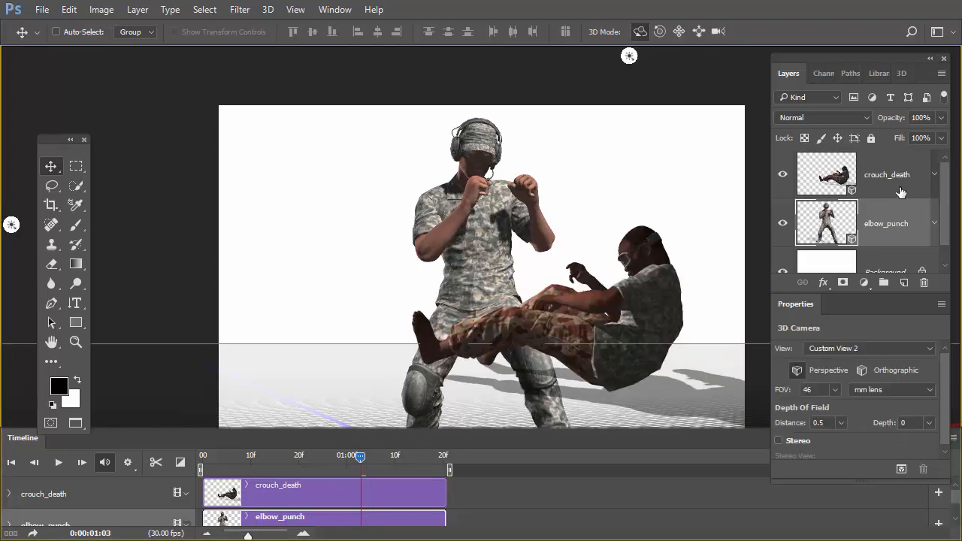
# Merge the crouch_death and elbow_punch layers into a single 3D layer.
pyautogui.keyDown('shift'); pyautogui.click(900, 188); pyautogui.keyUp('shift')
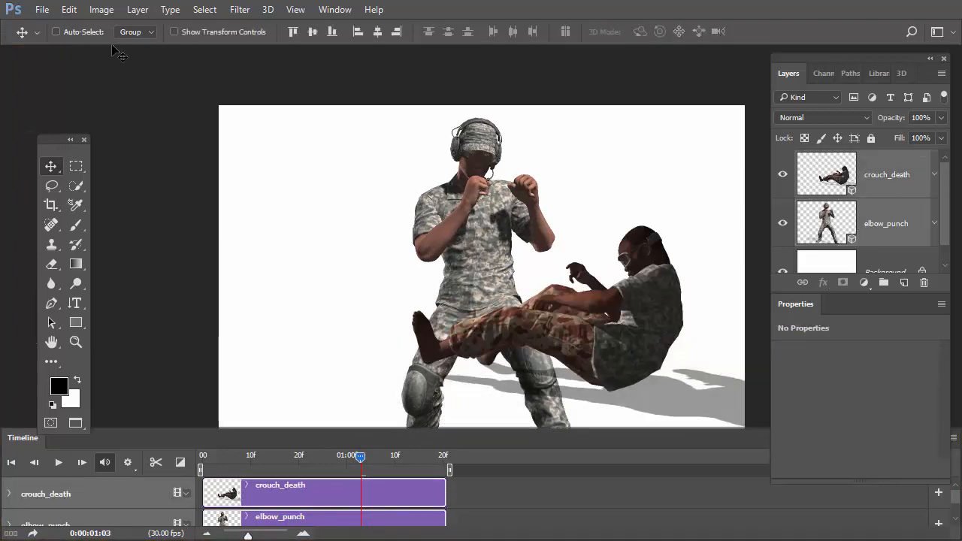
pyautogui.click(263, 11)
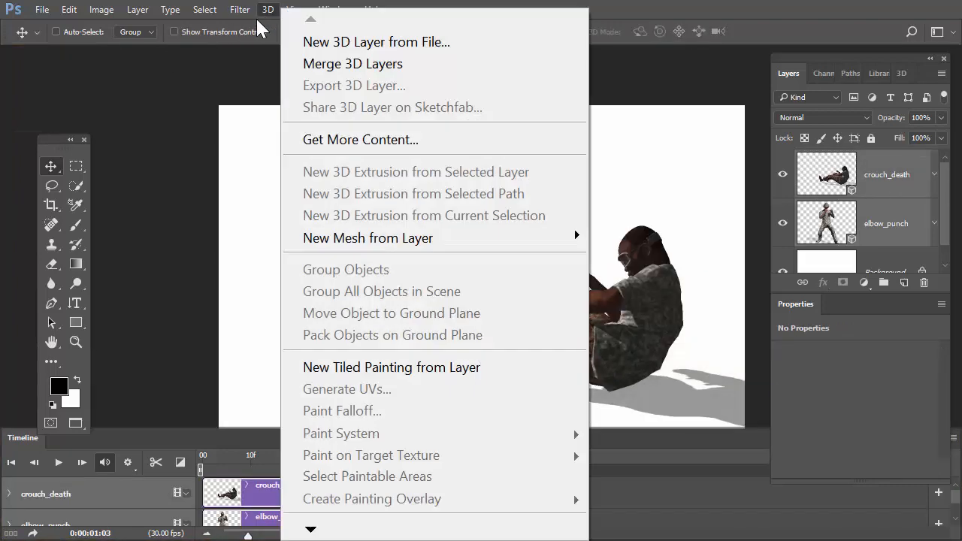
pyautogui.click(334, 63)
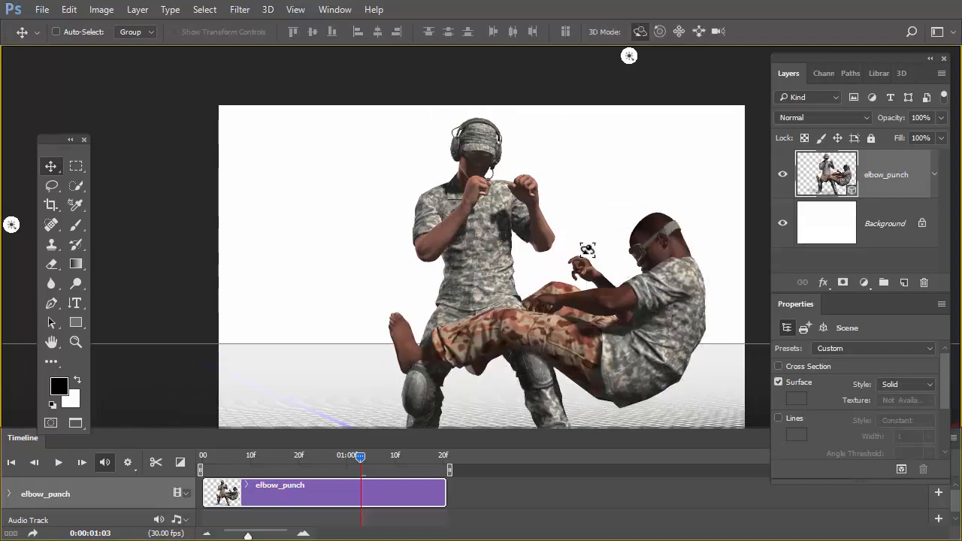
# Orbit the camera around the merged scene and scrub the playhead to 0:00:01:00 to examine how both figures move.
pyautogui.click(724, 381)
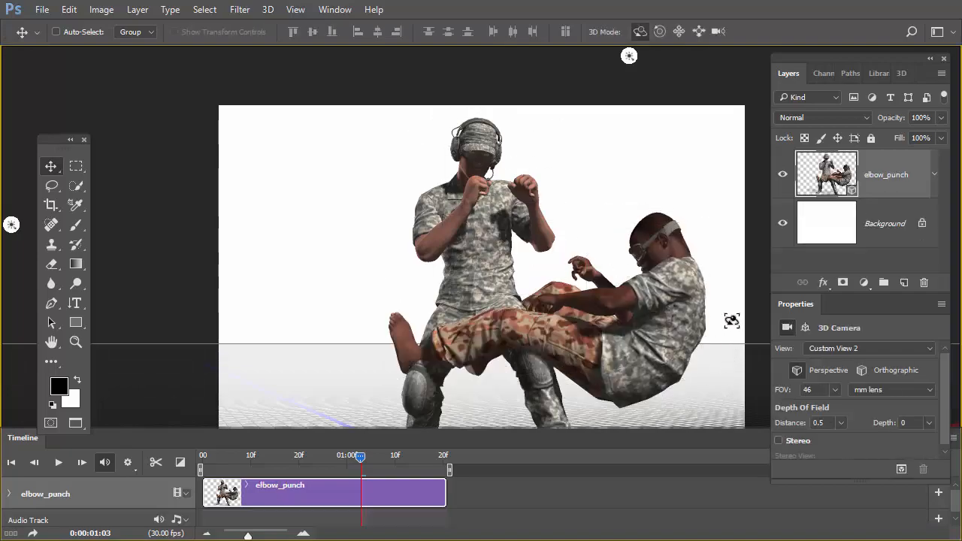
pyautogui.moveTo(731, 321); pyautogui.dragTo(554, 385)
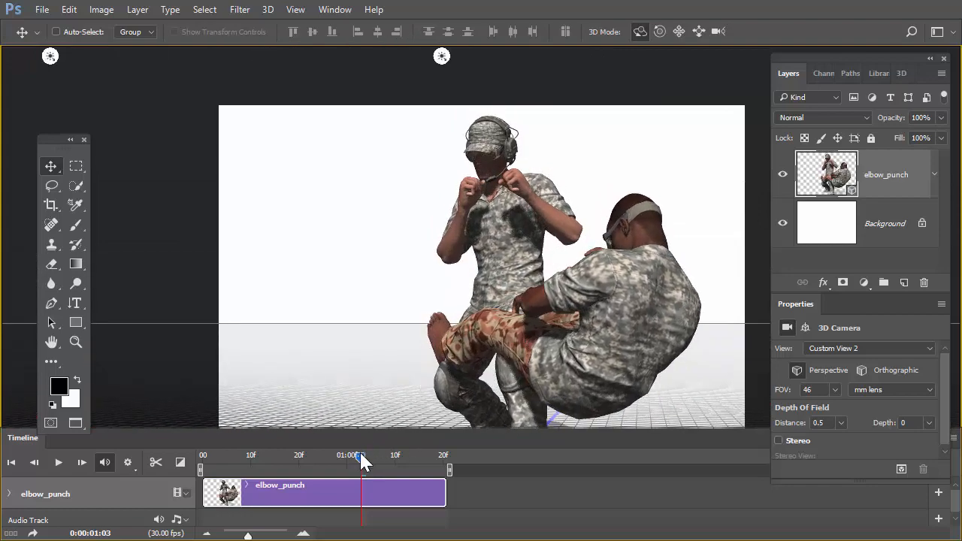
pyautogui.moveTo(362, 461)
pyautogui.mouseDown()
pyautogui.moveTo(272, 454)
pyautogui.moveTo(438, 459)
pyautogui.moveTo(307, 459)
pyautogui.moveTo(296, 436)
pyautogui.moveTo(400, 437)
pyautogui.moveTo(281, 436)
pyautogui.moveTo(266, 443)
pyautogui.moveTo(385, 450)
pyautogui.moveTo(248, 451)
pyautogui.moveTo(383, 456)
pyautogui.moveTo(328, 457)
pyautogui.moveTo(357, 456)
pyautogui.moveTo(330, 456)
pyautogui.moveTo(344, 456)
pyautogui.mouseUp()
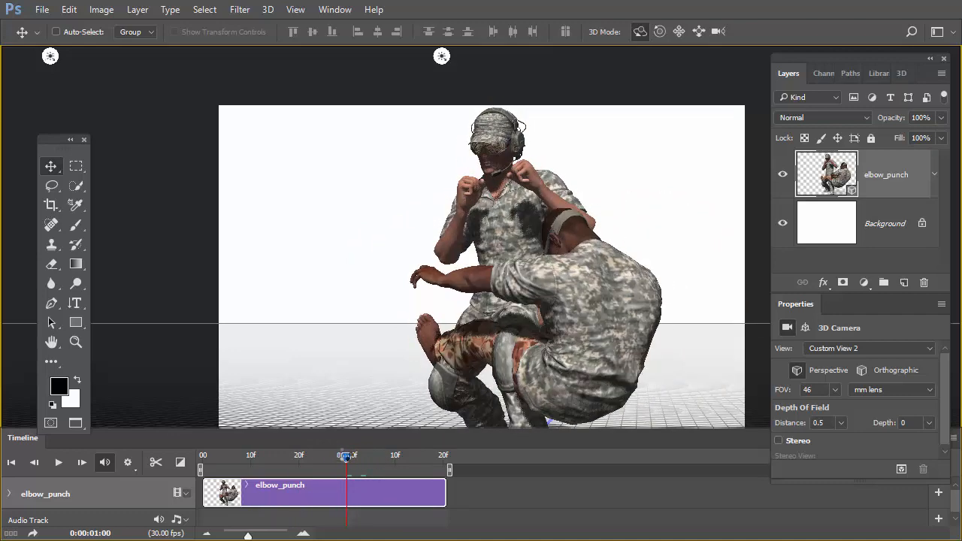
# Collapse Tops_Skeleton-0 in the 3D scene list and group all objects in the scene.
pyautogui.click(904, 75)
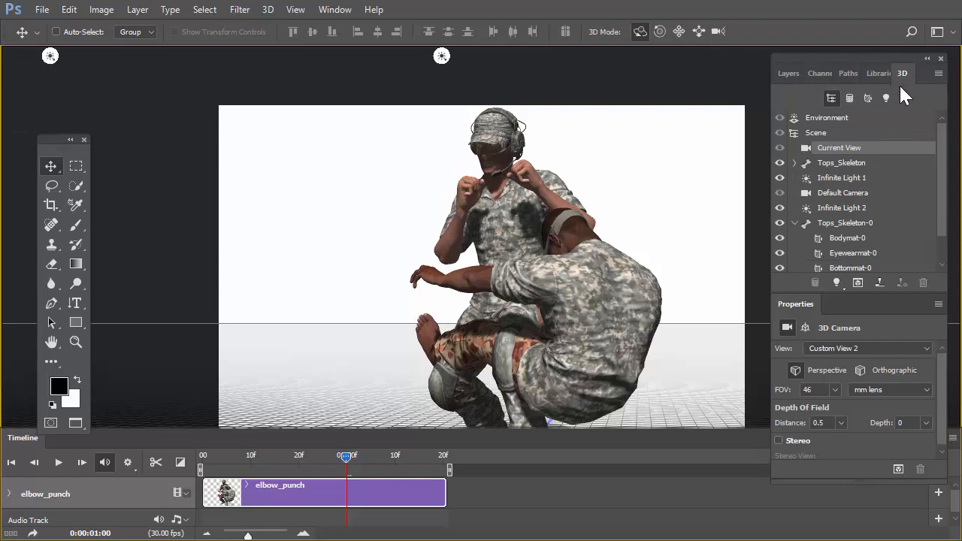
pyautogui.click(795, 224)
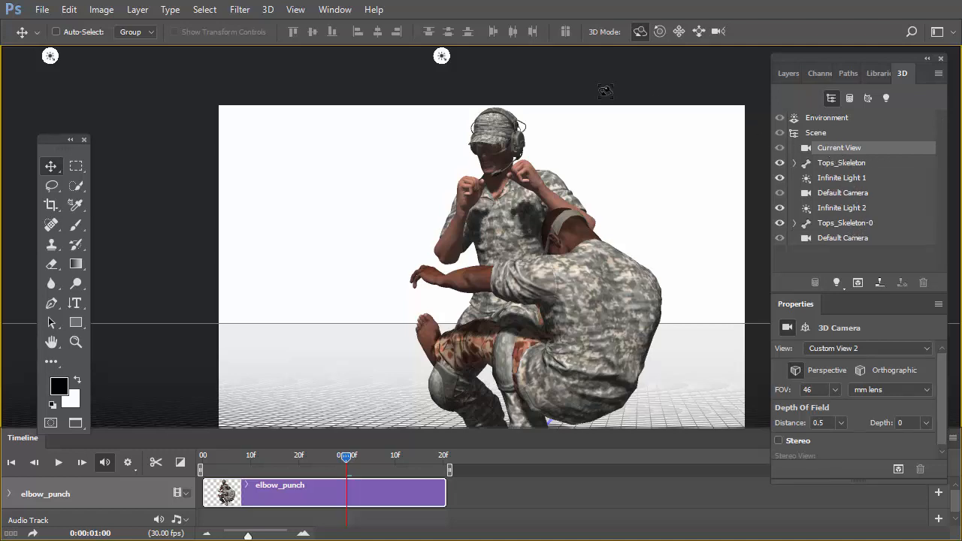
pyautogui.click(269, 9)
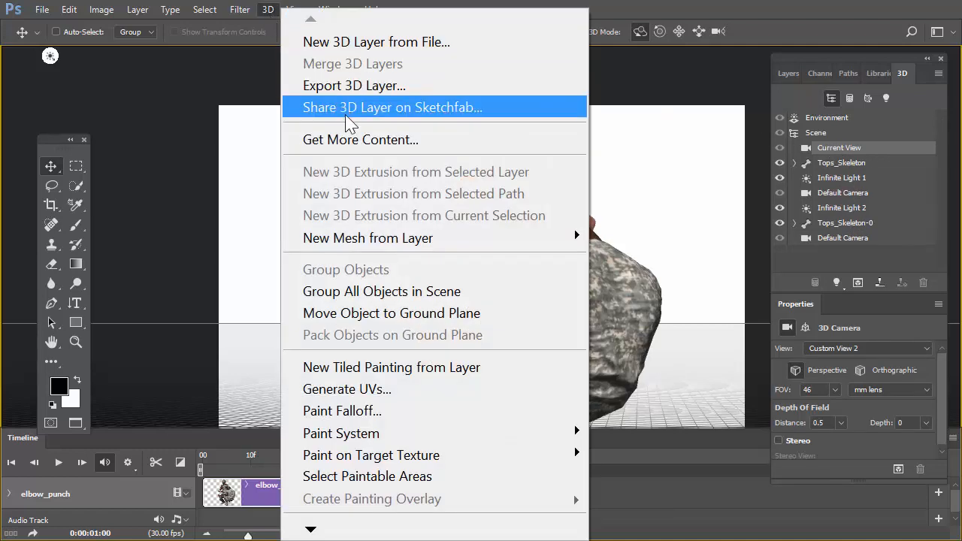
pyautogui.click(396, 298)
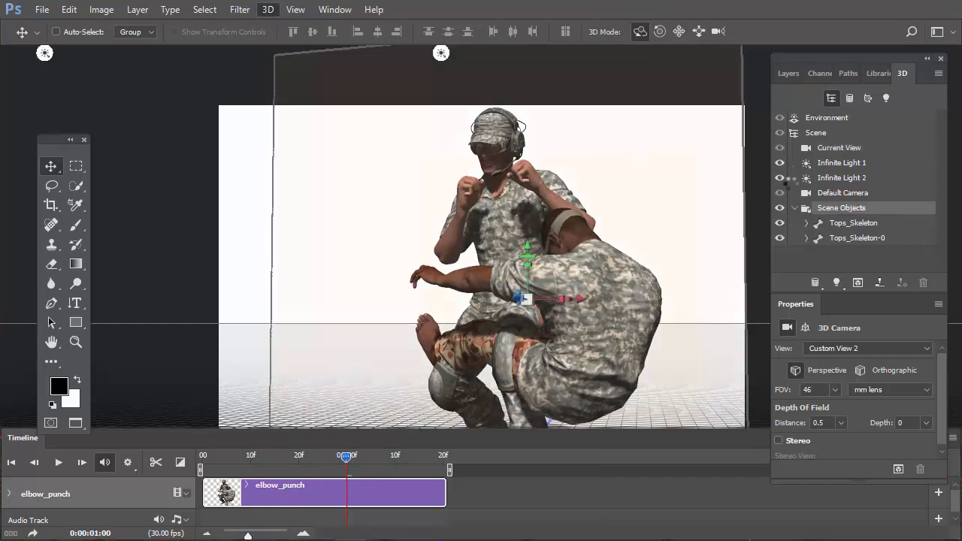
# Inspect the Scene Objects group and its two skeletons, and scrub the timeline to check their animation.
pyautogui.click(833, 207)
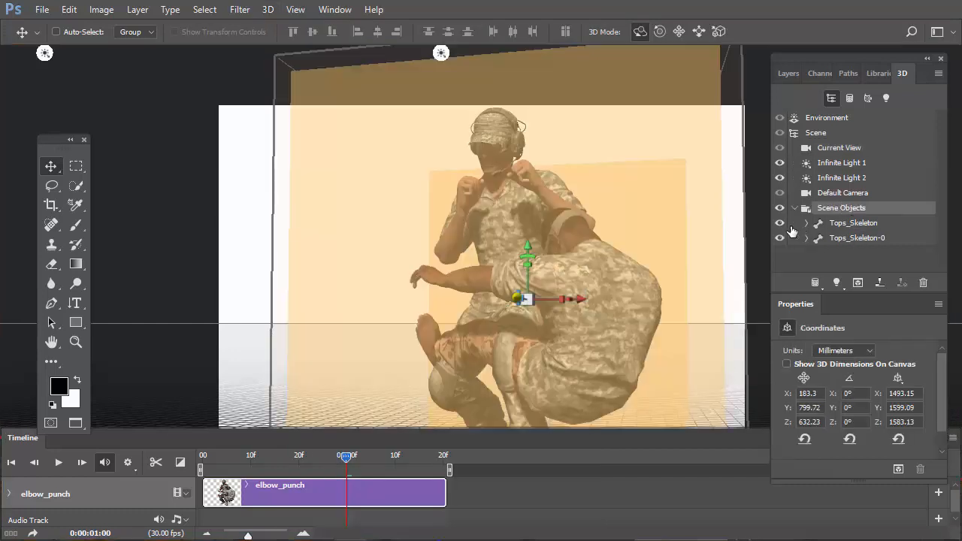
pyautogui.click(846, 226)
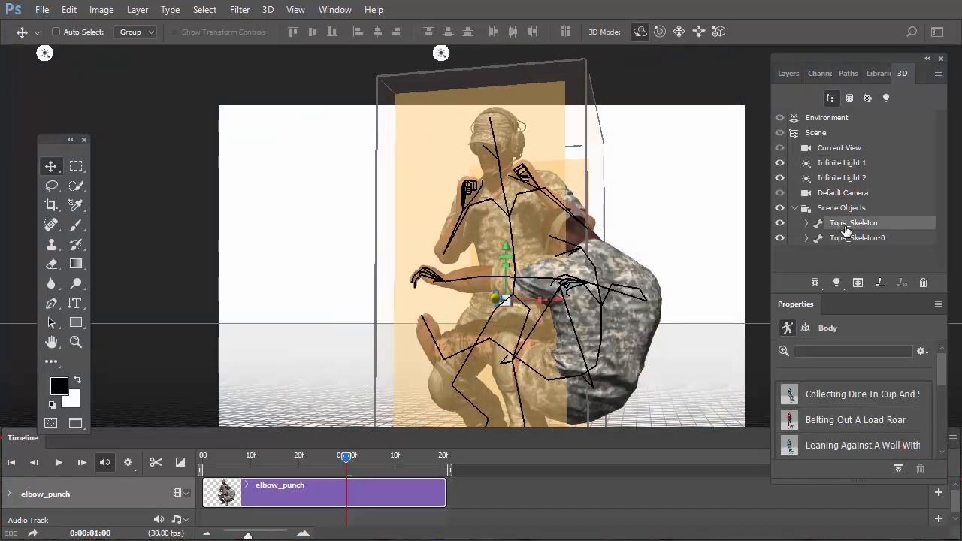
pyautogui.click(850, 239)
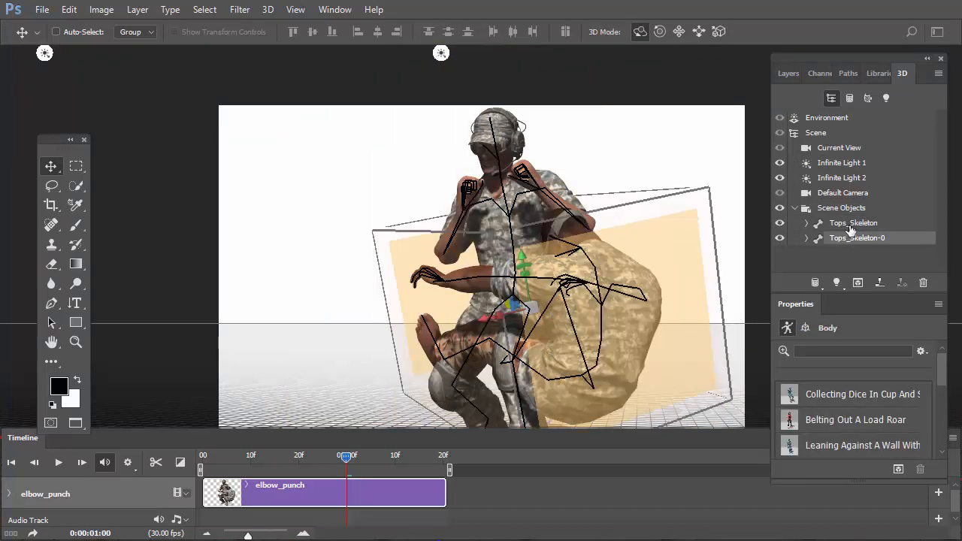
pyautogui.click(850, 224)
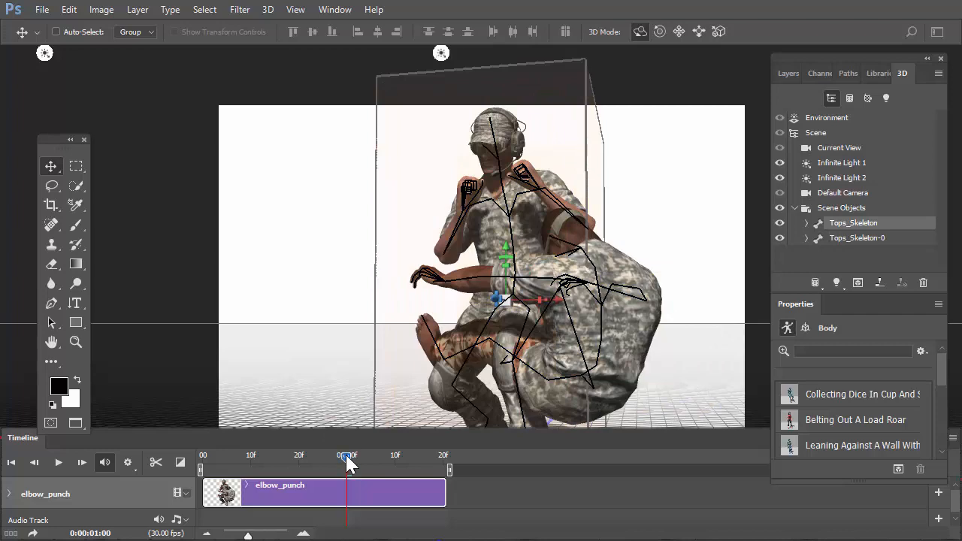
pyautogui.moveTo(348, 464); pyautogui.dragTo(302, 457)
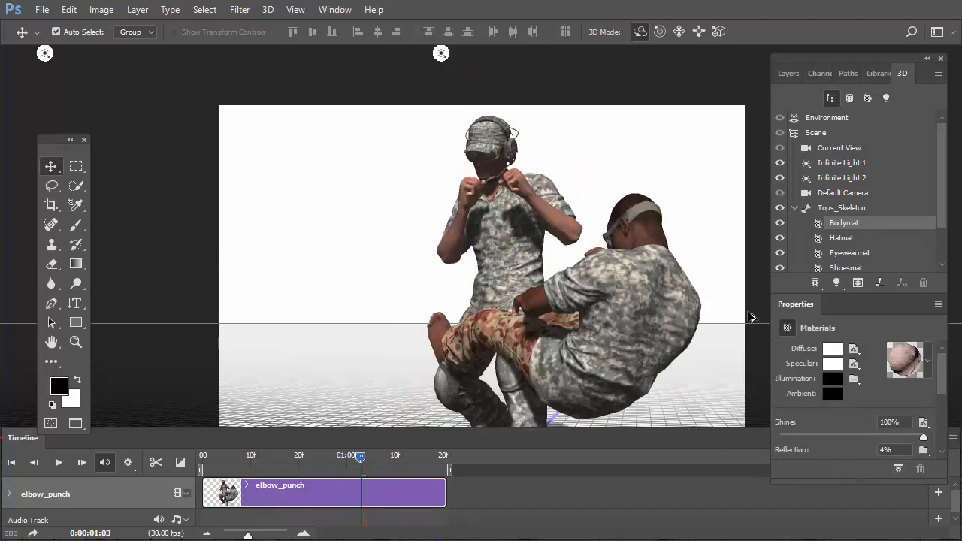
# Undo the grouping and the 3D merge to return to the separate crouch_death and elbow_punch layers.
pyautogui.moveTo(748, 312); pyautogui.dragTo(741, 304)
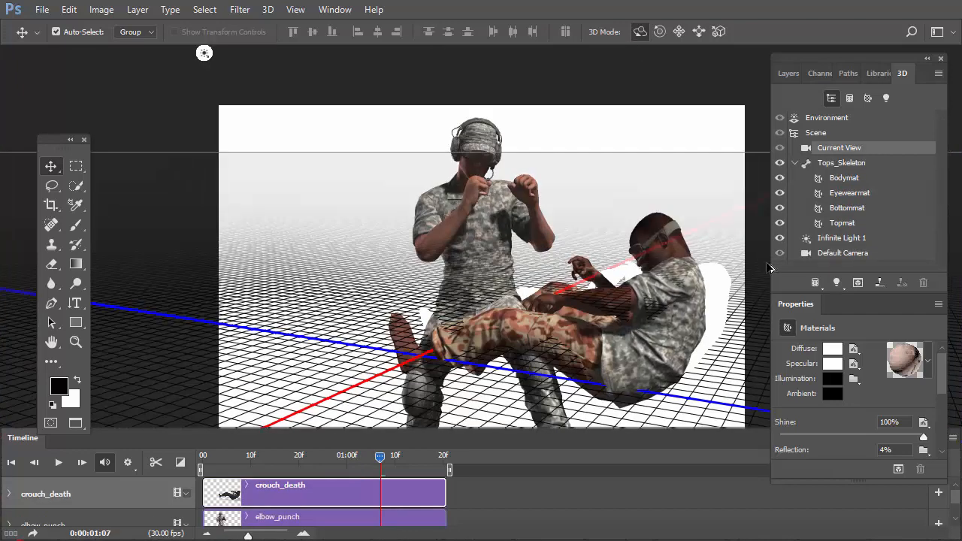
pyautogui.click(786, 72)
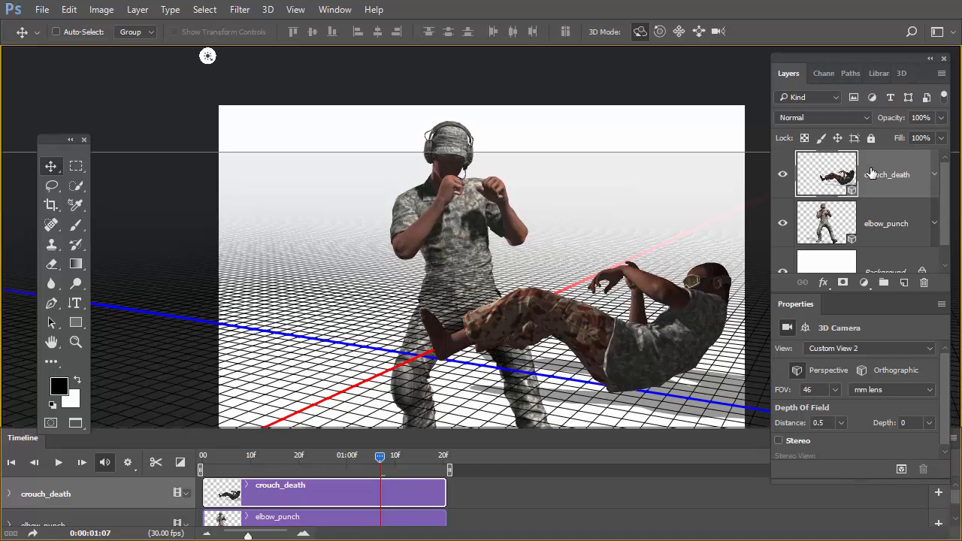
# Set the camera field of view of the crouch_death layer to a 50 mm lens.
pyautogui.click(900, 72)
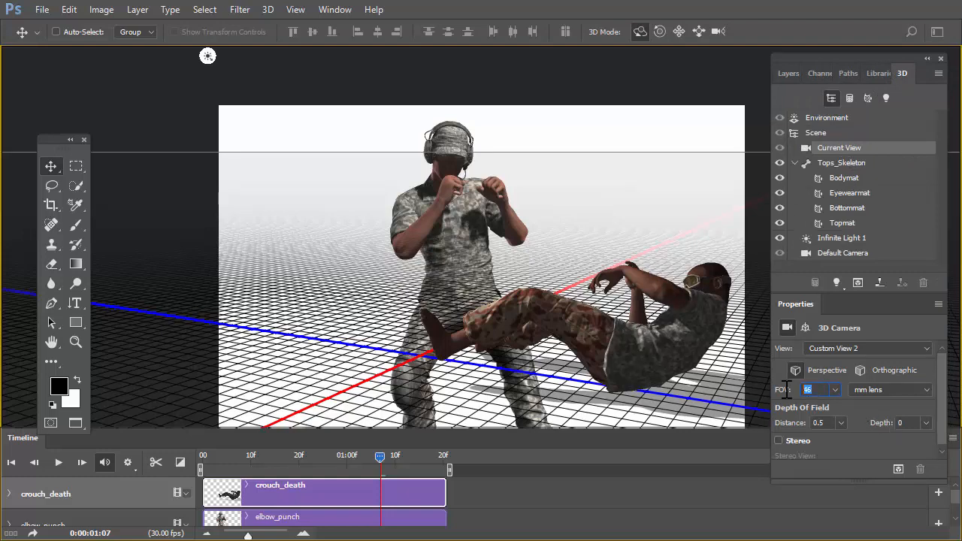
pyautogui.write('50')
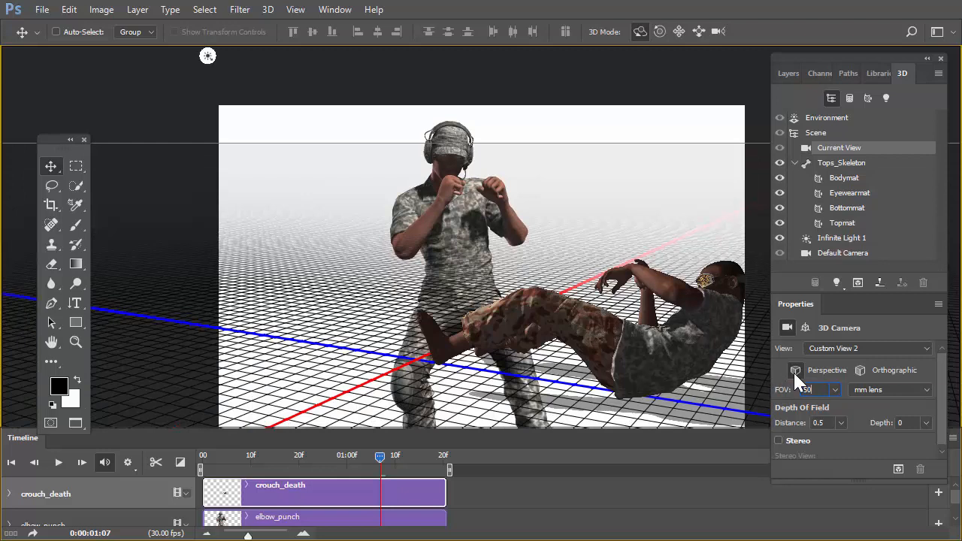
pyautogui.press('Return')
# Select the elbow_punch layer and set its 3D camera field of view to a 50 mm lens.
pyautogui.click(789, 74)
pyautogui.click(842, 223)
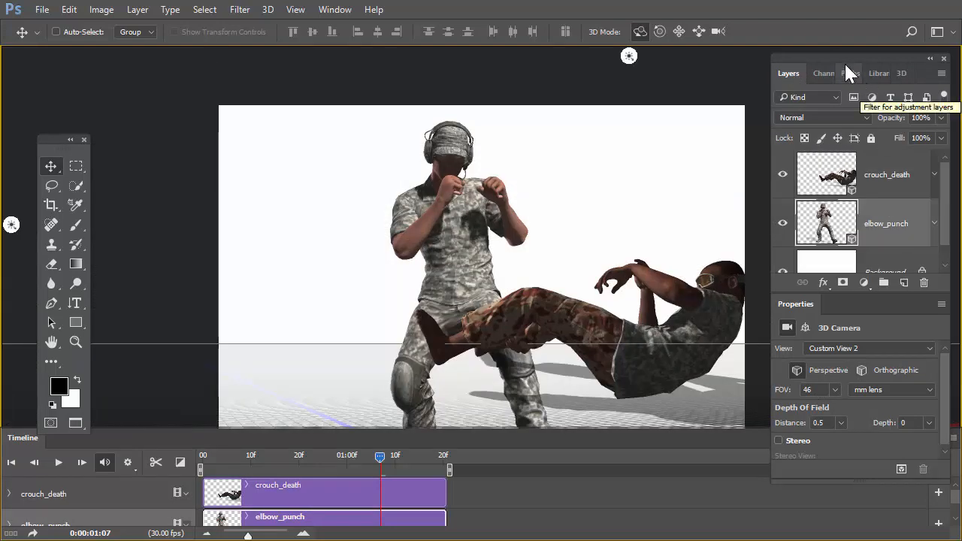
pyautogui.click(901, 73)
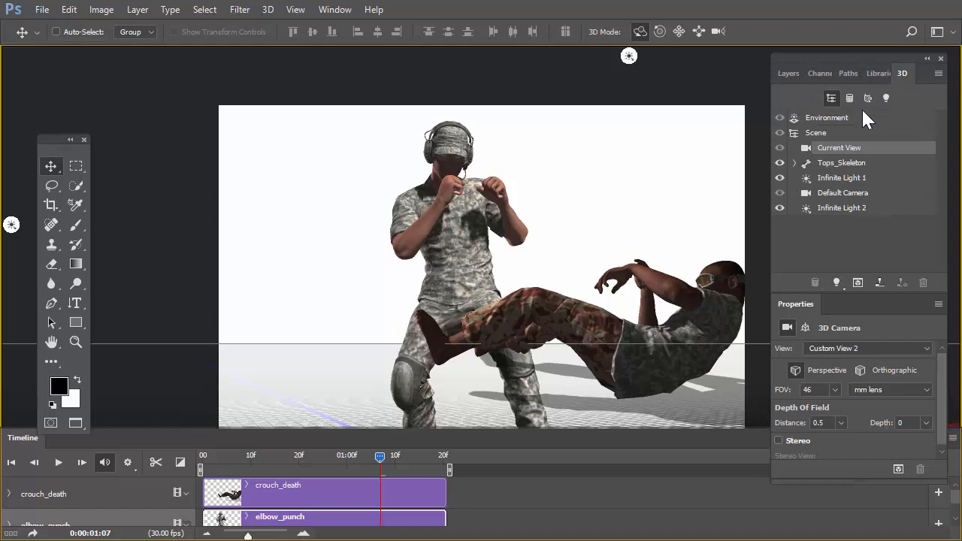
pyautogui.doubleClick(815, 389)
pyautogui.write('50')
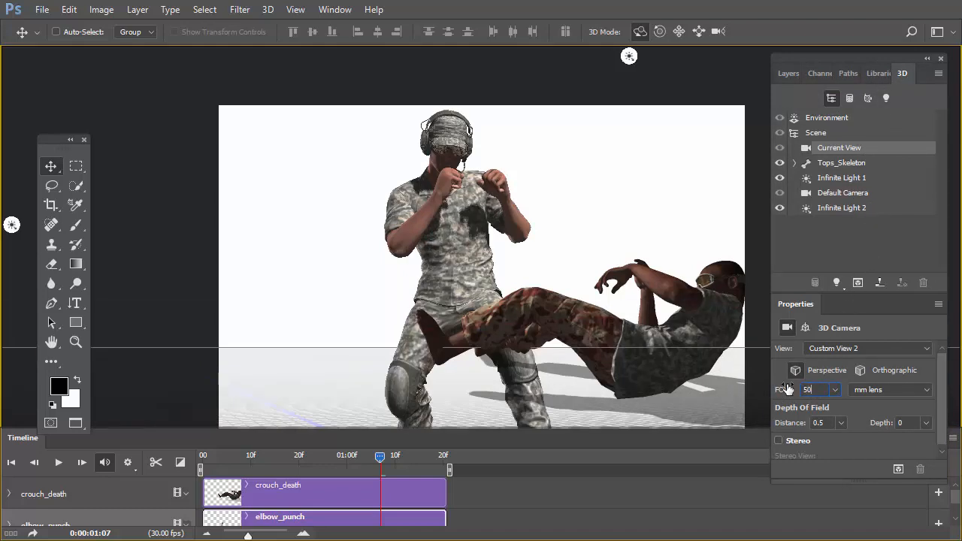
pyautogui.press('Return')
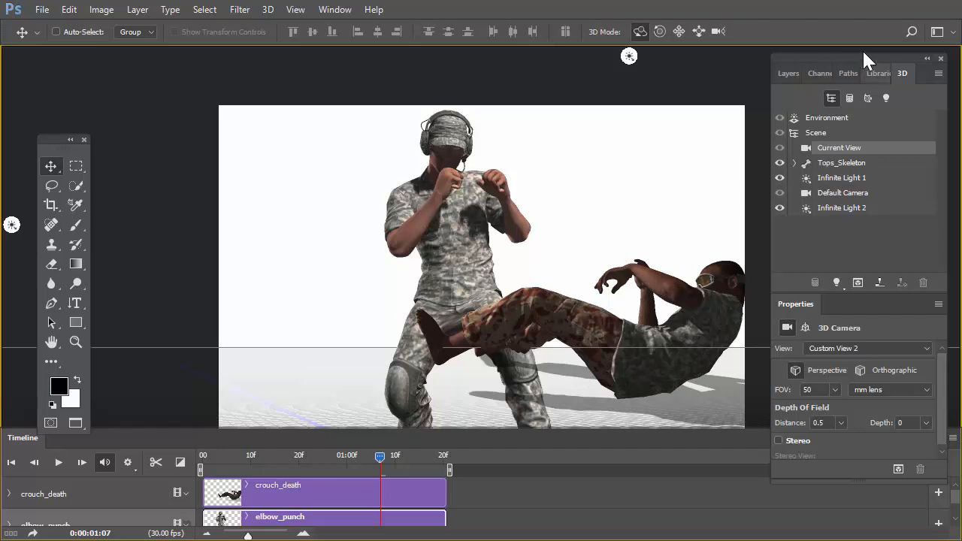
# Orbit the crouch_death layer's camera to match the elbow_punch horizon, and pan it so the fallen figure sits lower in the frame.
pyautogui.click(789, 73)
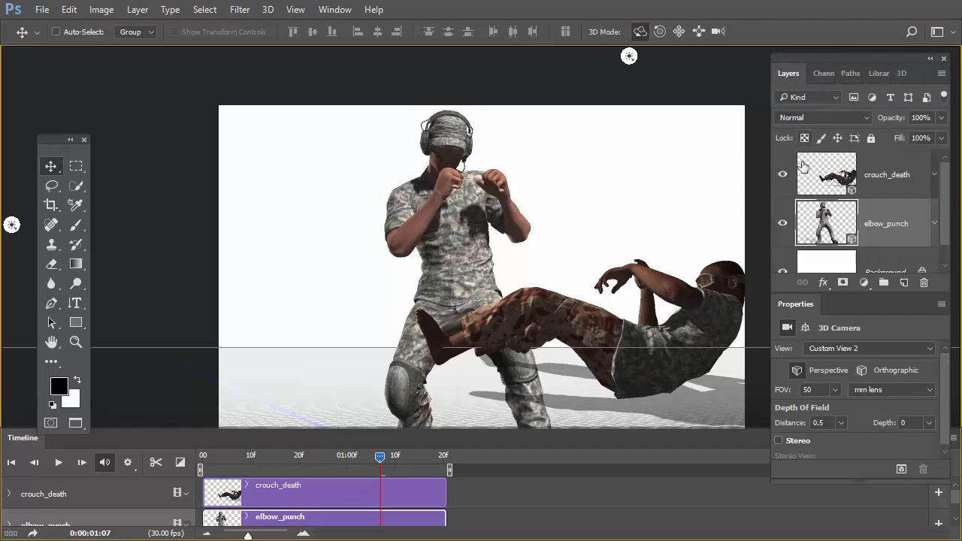
pyautogui.click(803, 195)
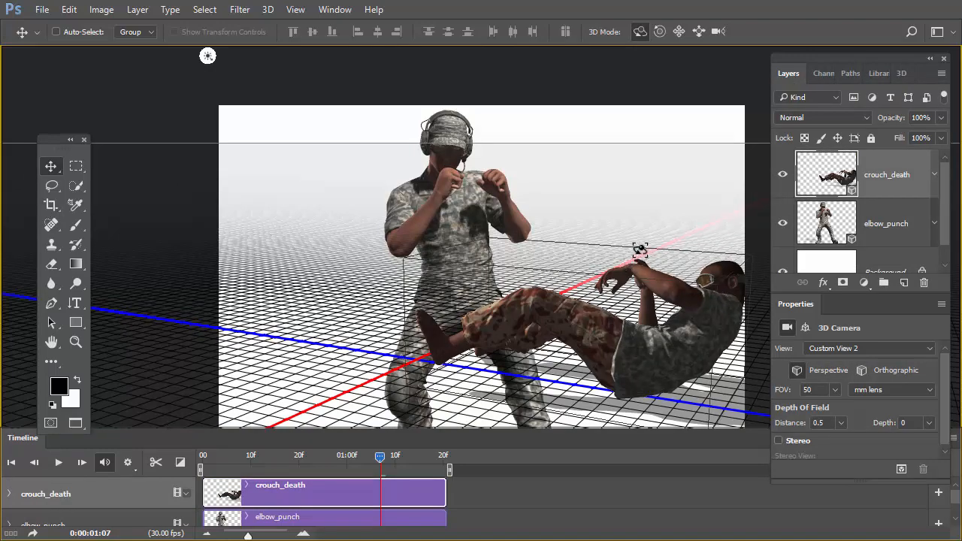
pyautogui.moveTo(688, 248); pyautogui.dragTo(608, 229)
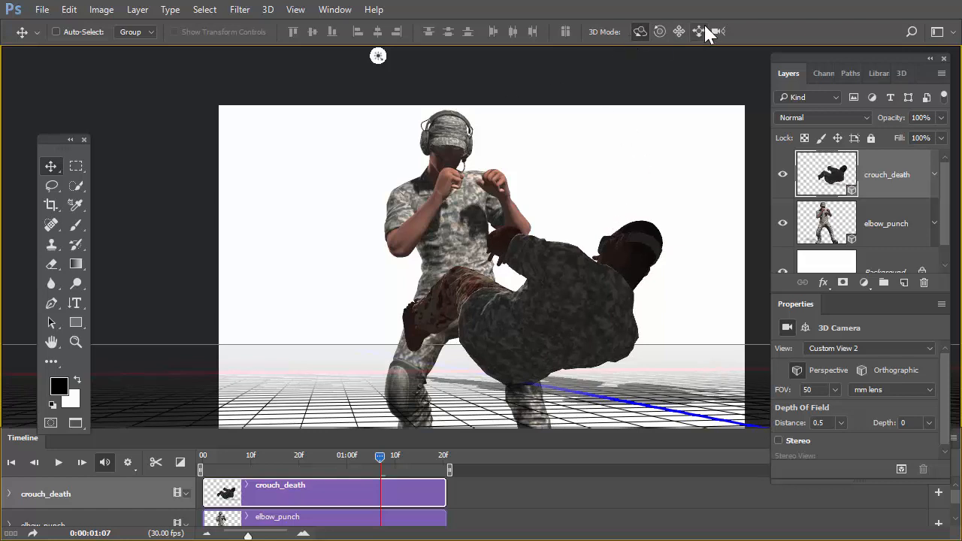
pyautogui.click(678, 31)
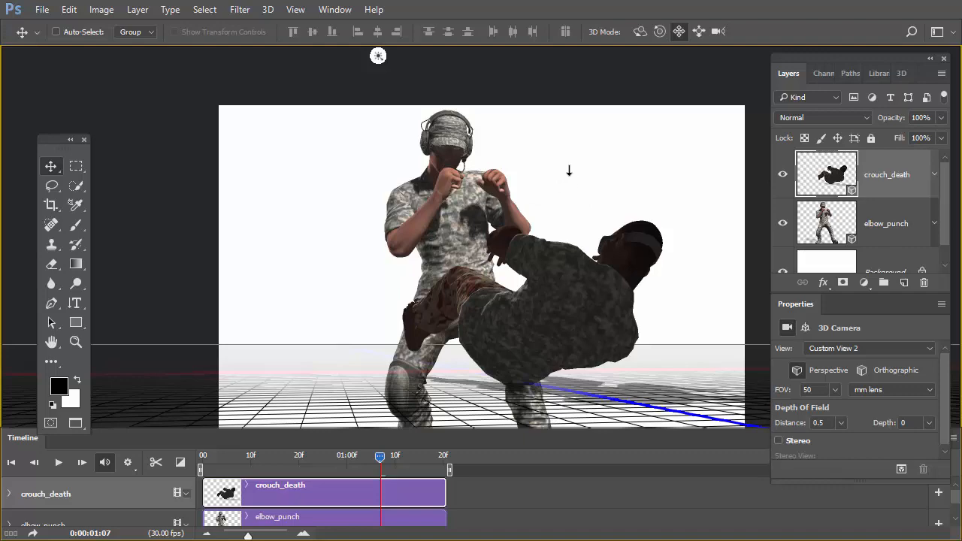
pyautogui.moveTo(569, 167); pyautogui.dragTo(557, 314)
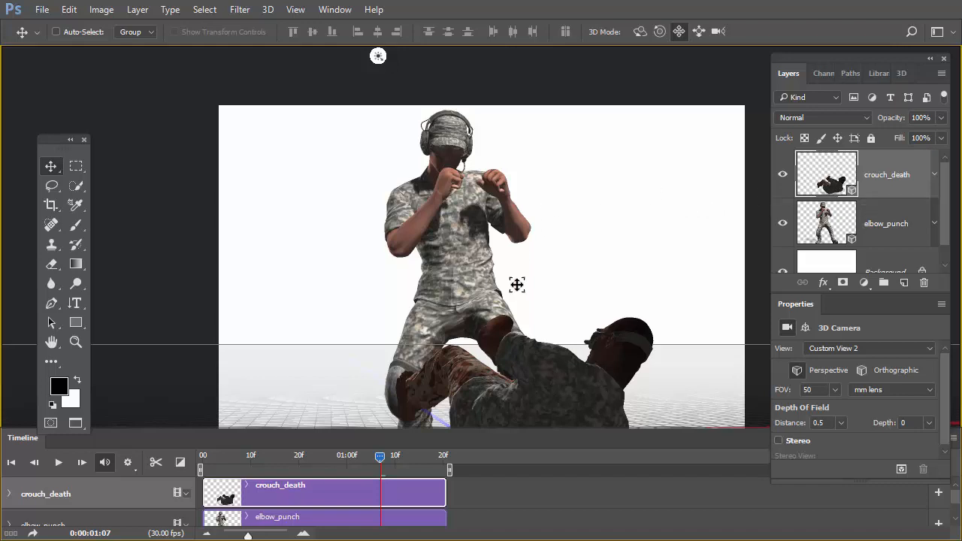
# Pan the crouch_death camera so the fallen figure lies lower, beside the standing fighter's legs.
pyautogui.moveTo(563, 251); pyautogui.dragTo(572, 269)
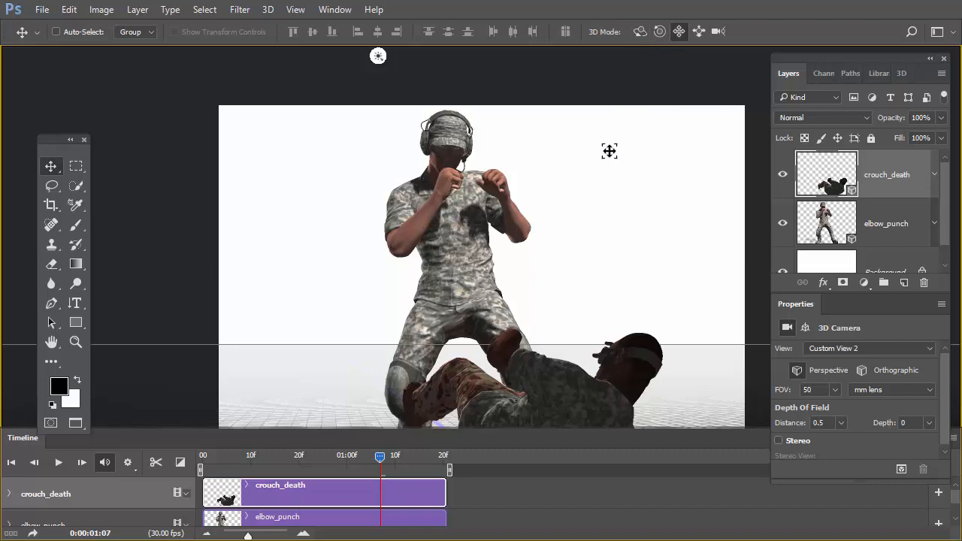
pyautogui.moveTo(639, 205); pyautogui.dragTo(614, 217)
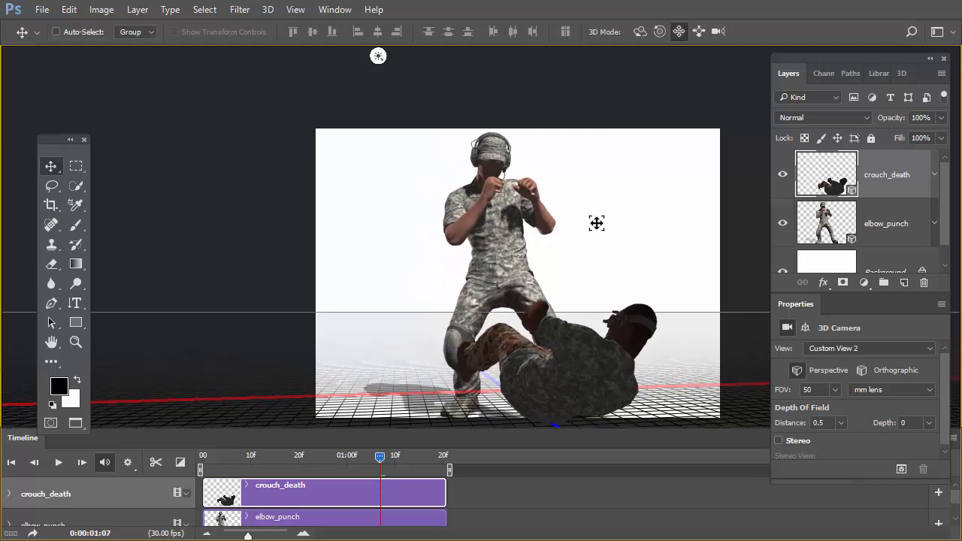
# Extend the canvas slightly downward with the Crop tool to make room beneath both figures.
pyautogui.press('c')
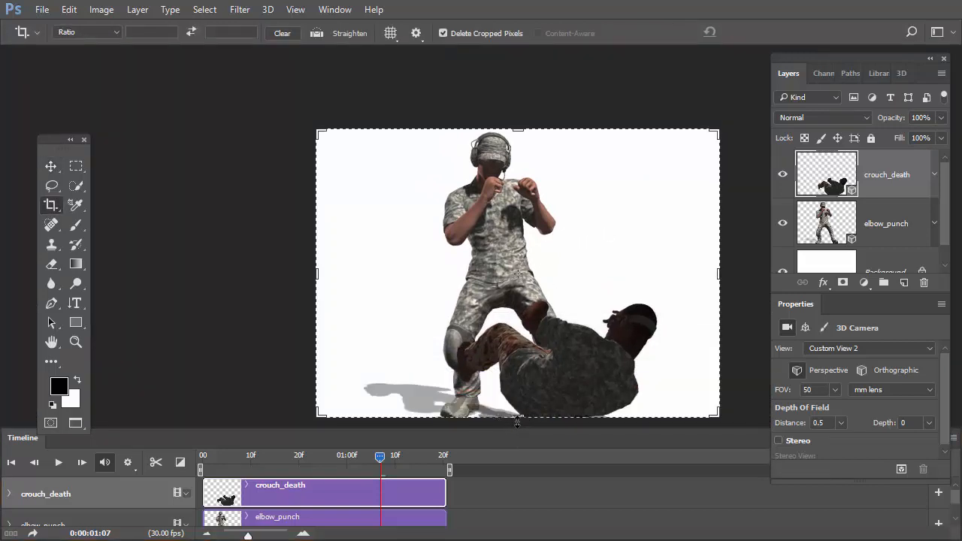
pyautogui.moveTo(519, 418); pyautogui.dragTo(520, 439)
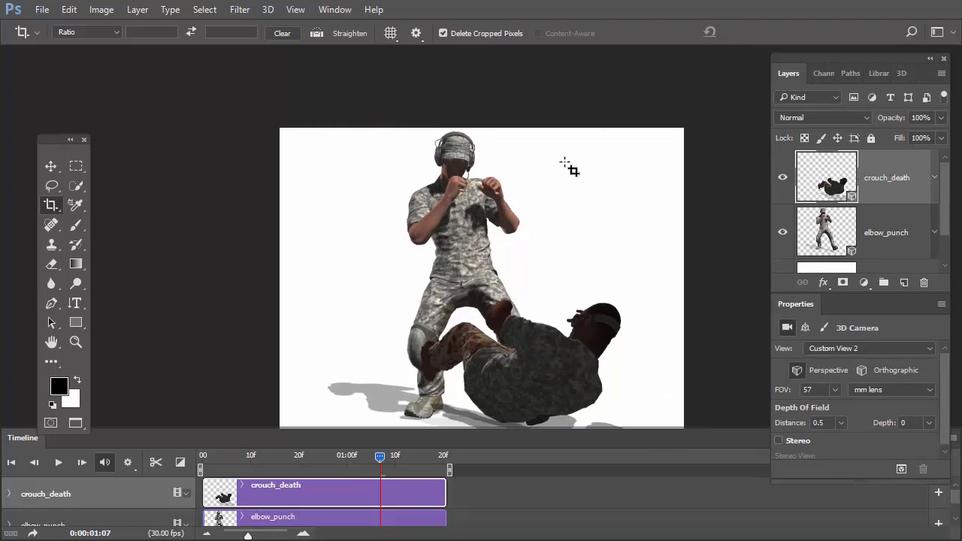
pyautogui.press('v')
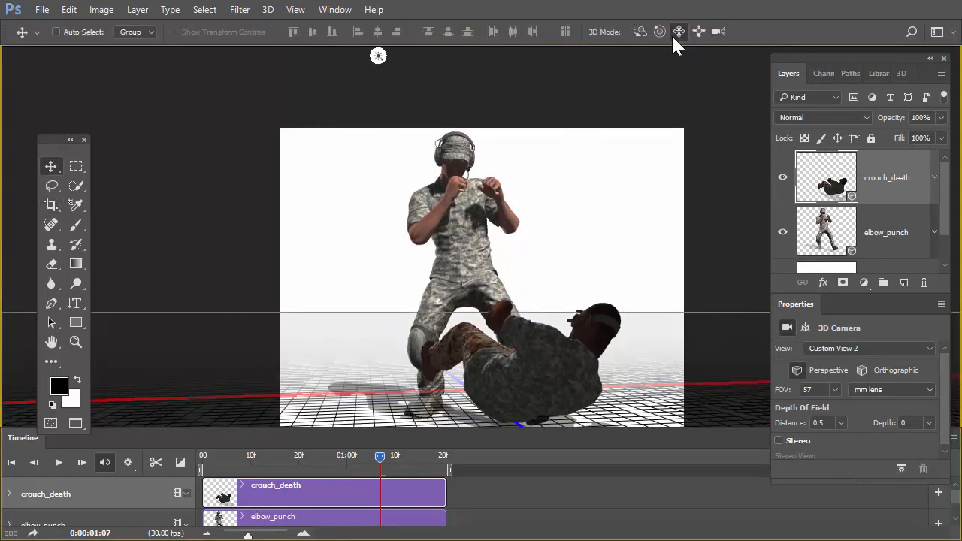
# Shift the fallen figure closer to the standing fighter's legs and orbit the crouch_death camera to a flatter view.
pyautogui.moveTo(556, 174); pyautogui.dragTo(518, 180)
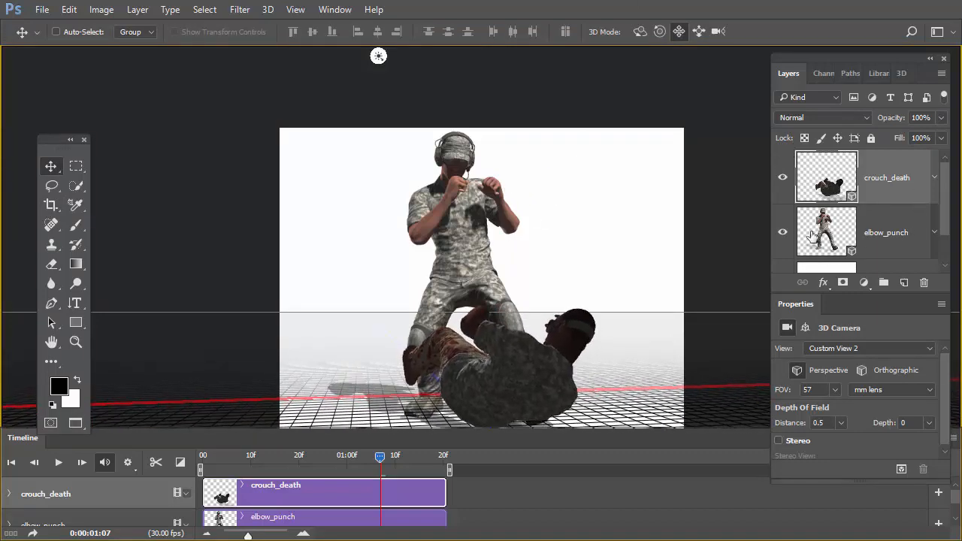
pyautogui.click(836, 230)
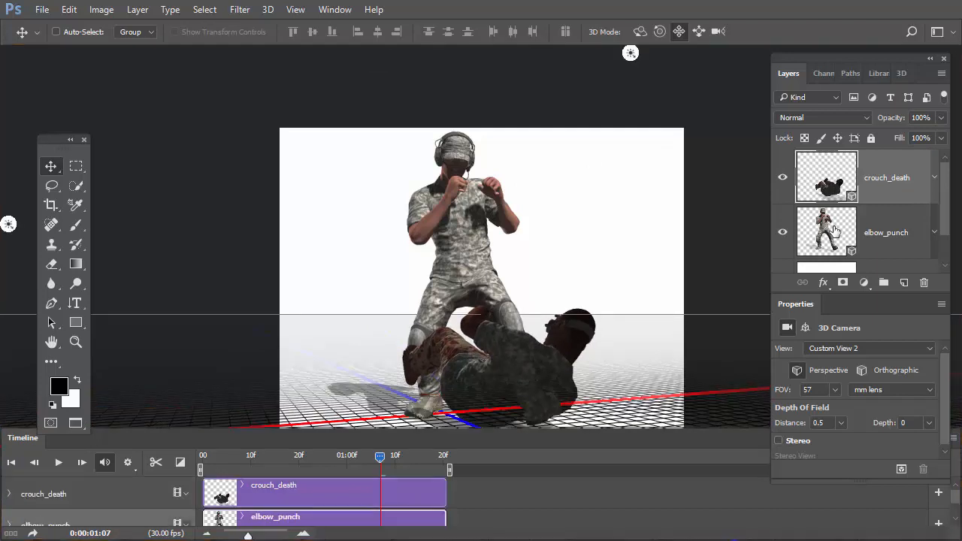
pyautogui.click(825, 190)
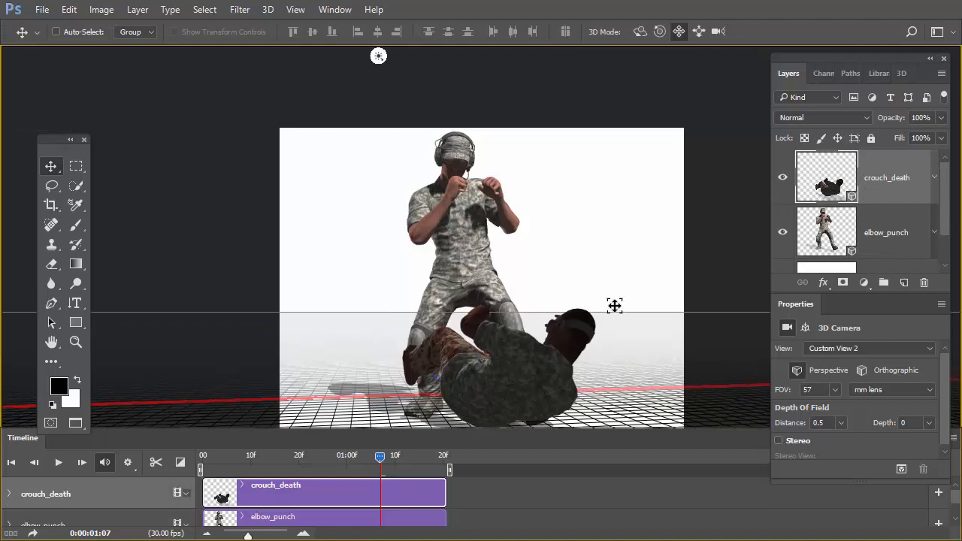
pyautogui.click(644, 32)
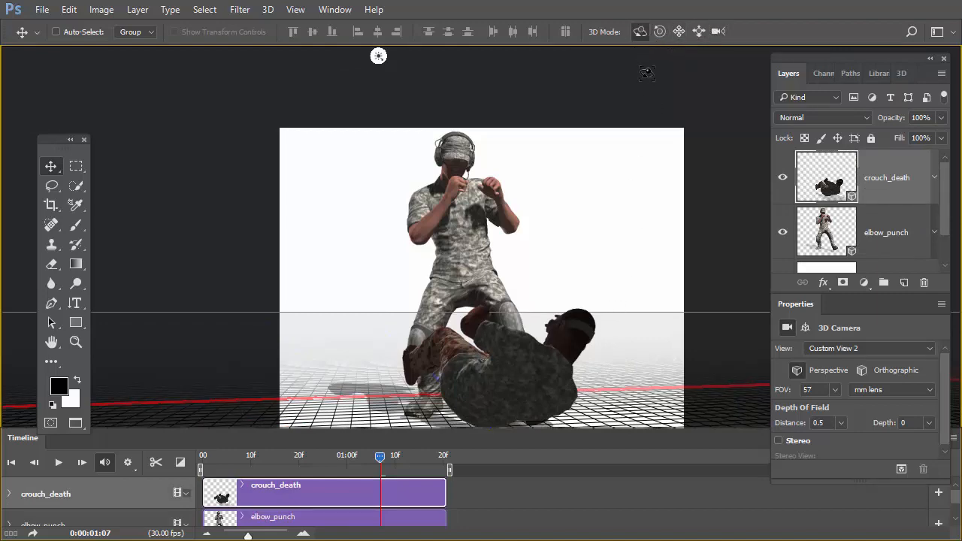
pyautogui.moveTo(627, 258)
pyautogui.mouseDown()
pyautogui.moveTo(605, 262)
pyautogui.moveTo(627, 258)
pyautogui.mouseUp()
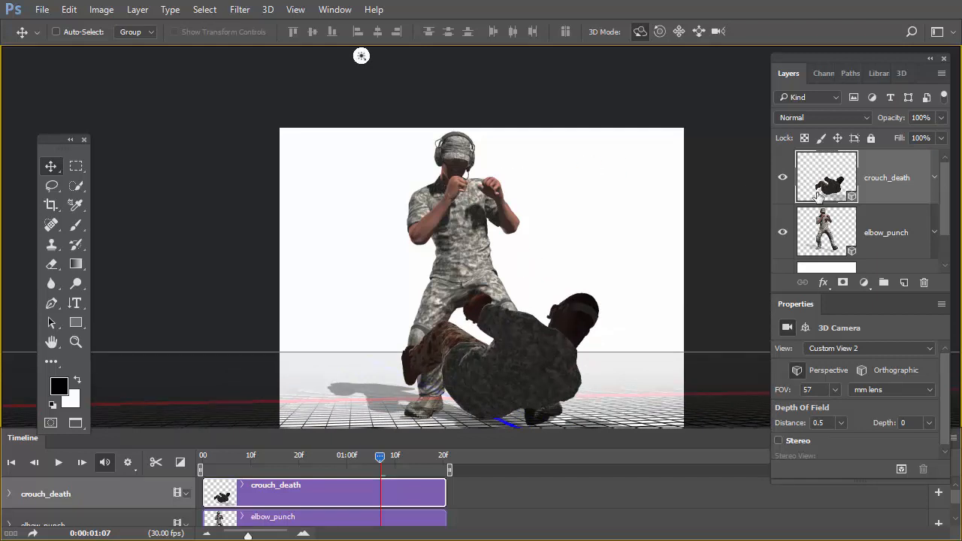
# Re-aim Infinite Light 1 of the elbow_punch layer slightly and set its intensity to 70%.
pyautogui.click(824, 235)
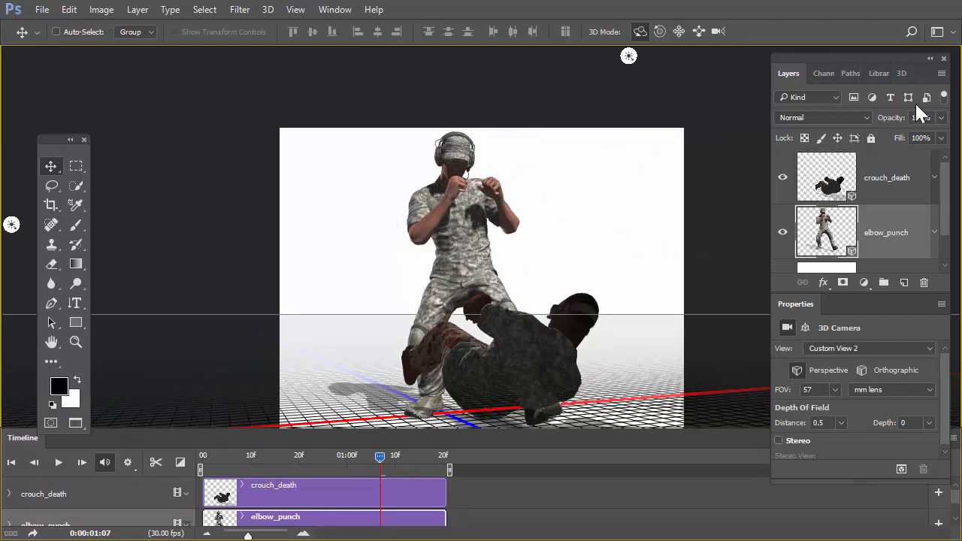
pyautogui.click(901, 74)
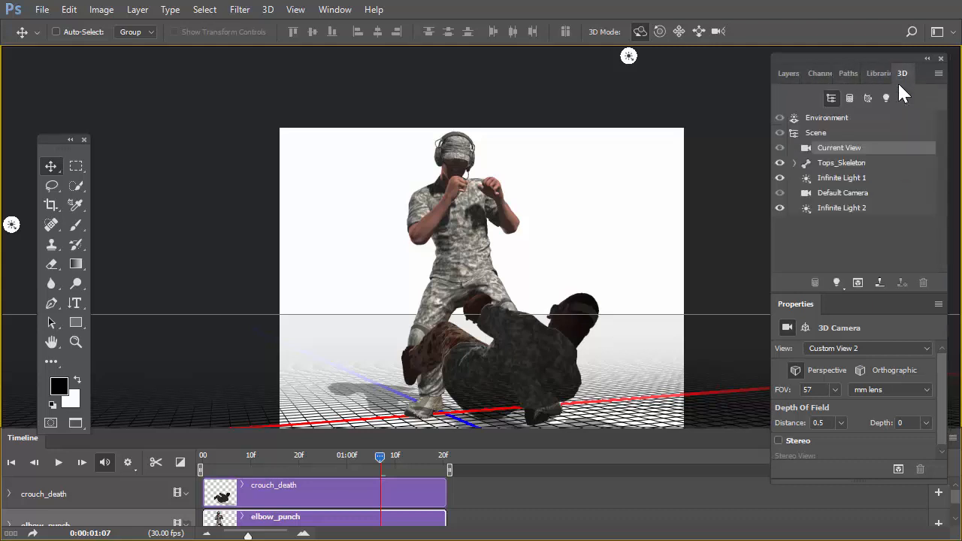
pyautogui.click(829, 182)
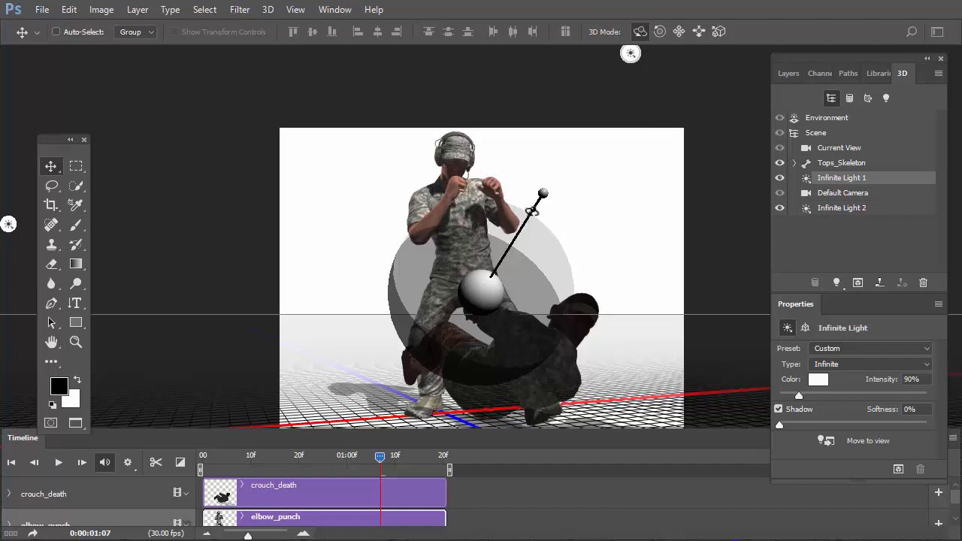
pyautogui.moveTo(531, 219); pyautogui.dragTo(536, 225)
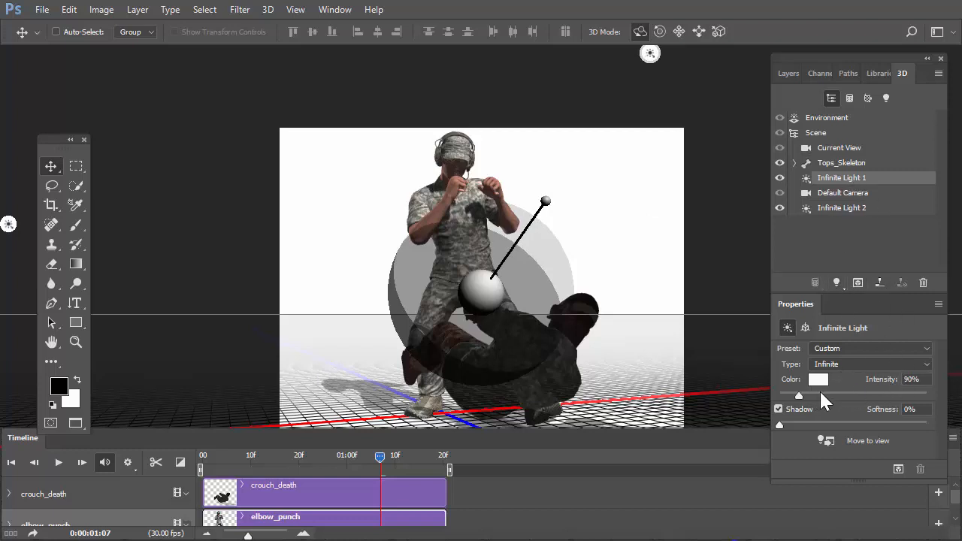
pyautogui.moveTo(800, 399); pyautogui.dragTo(796, 396)
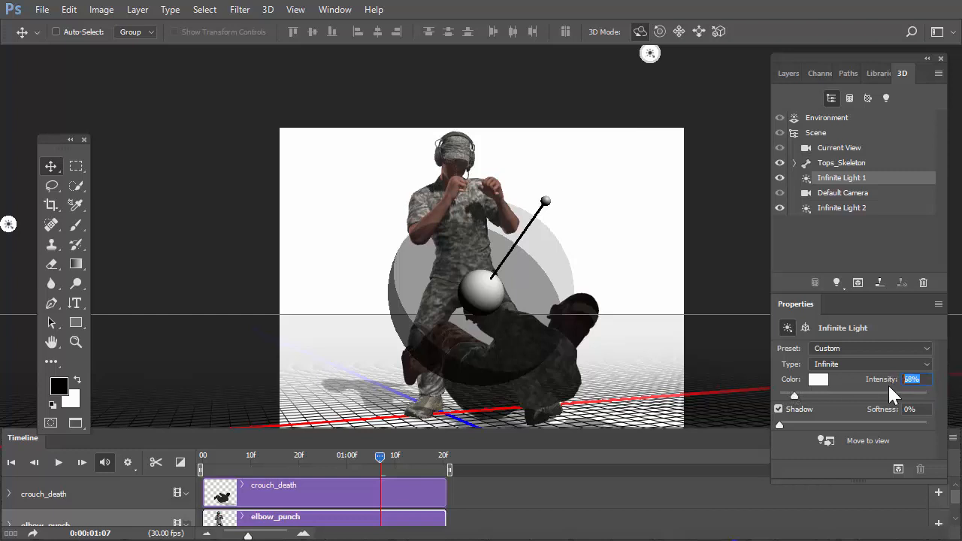
pyautogui.write('70')
pyautogui.press('Return')
# Hide the crouch_death layer and rotate Infinite Light 2 of elbow_punch to light the standing figure from behind and above.
pyautogui.click(827, 210)
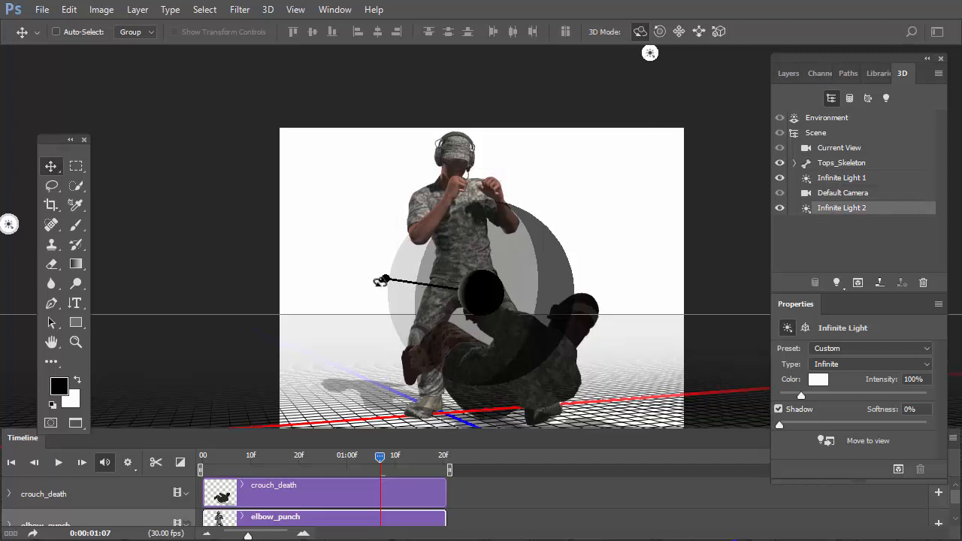
pyautogui.moveTo(383, 280)
pyautogui.mouseDown()
pyautogui.moveTo(391, 255)
pyautogui.moveTo(406, 251)
pyautogui.moveTo(356, 262)
pyautogui.moveTo(397, 178)
pyautogui.moveTo(376, 198)
pyautogui.moveTo(345, 292)
pyautogui.mouseUp()
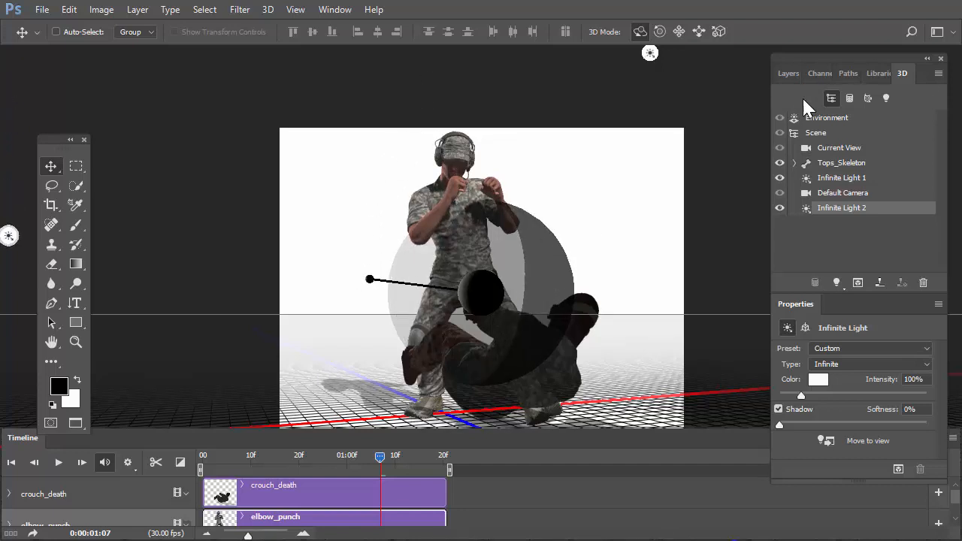
pyautogui.click(788, 74)
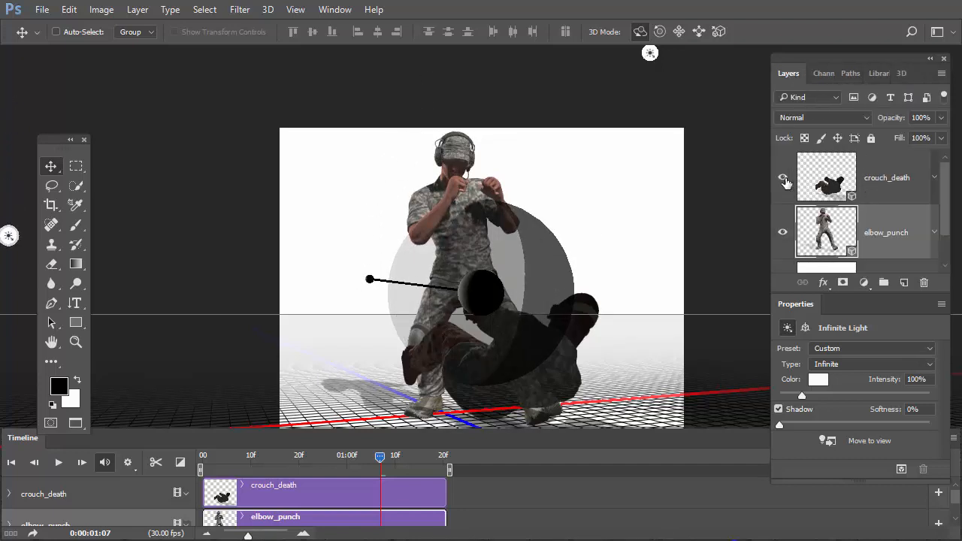
pyautogui.click(782, 178)
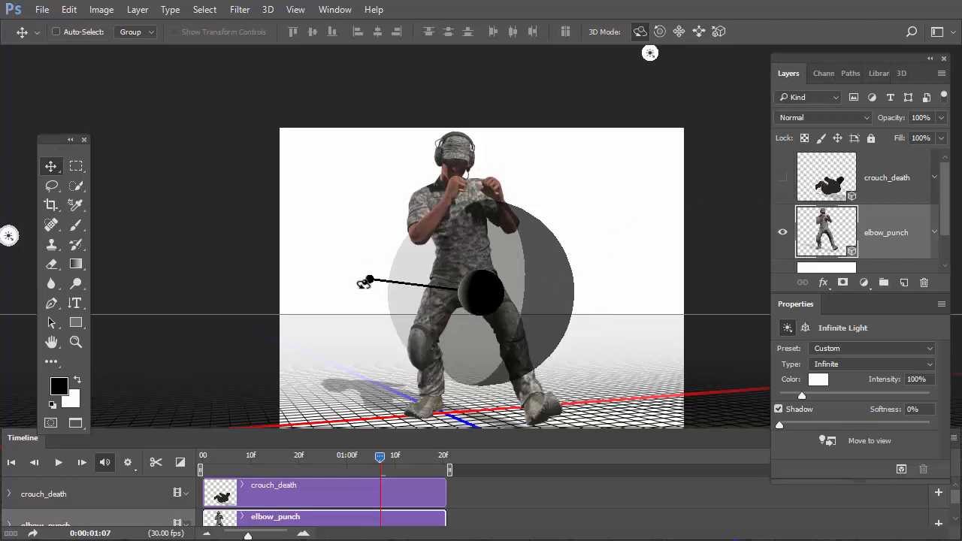
pyautogui.moveTo(365, 281)
pyautogui.mouseDown()
pyautogui.moveTo(378, 230)
pyautogui.moveTo(508, 148)
pyautogui.moveTo(365, 269)
pyautogui.moveTo(387, 193)
pyautogui.moveTo(305, 200)
pyautogui.moveTo(372, 199)
pyautogui.moveTo(354, 113)
pyautogui.moveTo(404, 150)
pyautogui.moveTo(559, 218)
pyautogui.moveTo(604, 199)
pyautogui.moveTo(554, 118)
pyautogui.moveTo(559, 189)
pyautogui.moveTo(570, 181)
pyautogui.moveTo(571, 155)
pyautogui.mouseUp()
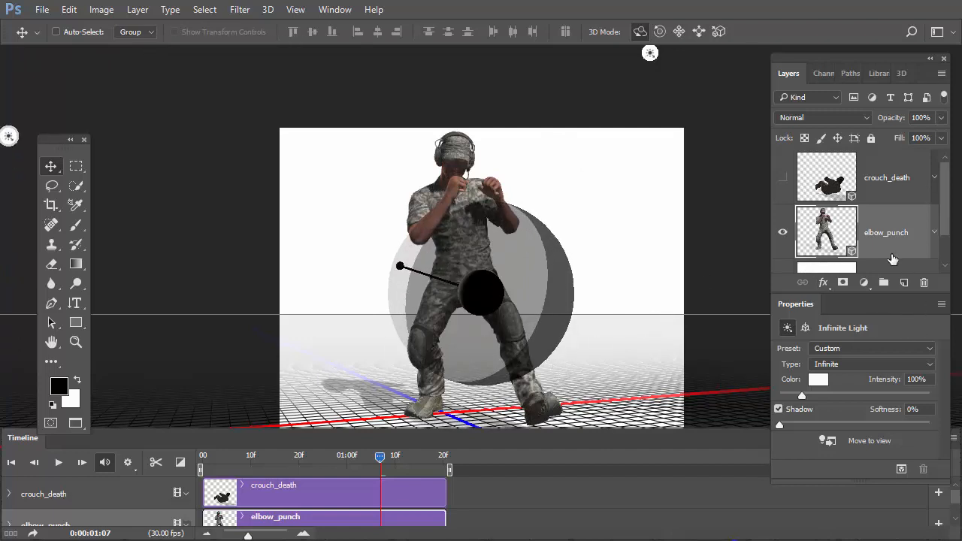
# Set the intensity of elbow_punch's Infinite Light 2 to 300%.
pyautogui.click(901, 73)
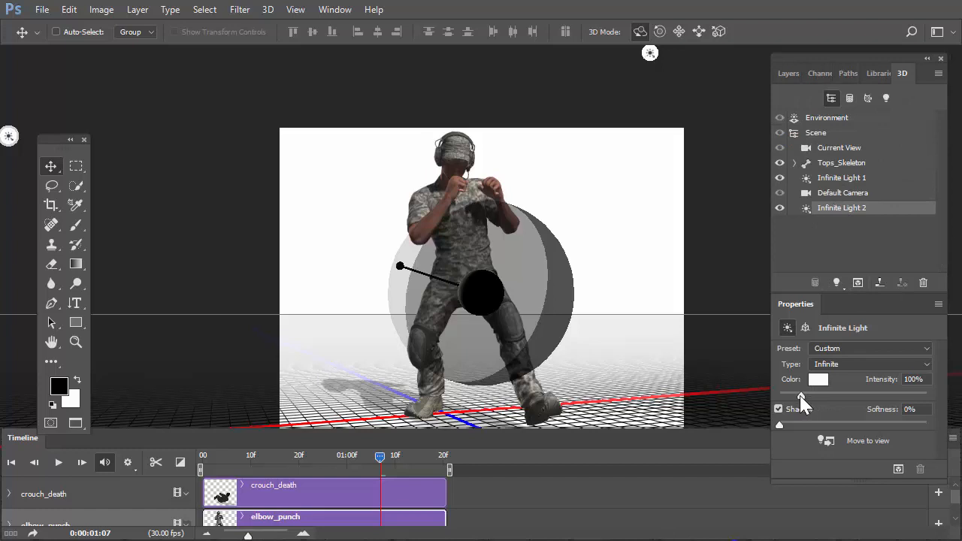
pyautogui.moveTo(800, 396); pyautogui.dragTo(839, 397)
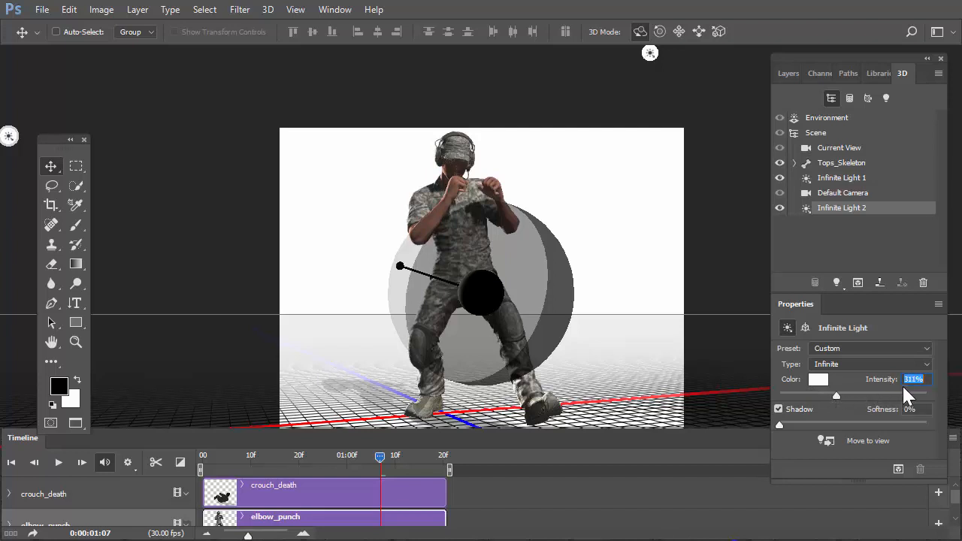
pyautogui.write('300')
pyautogui.click(848, 179)
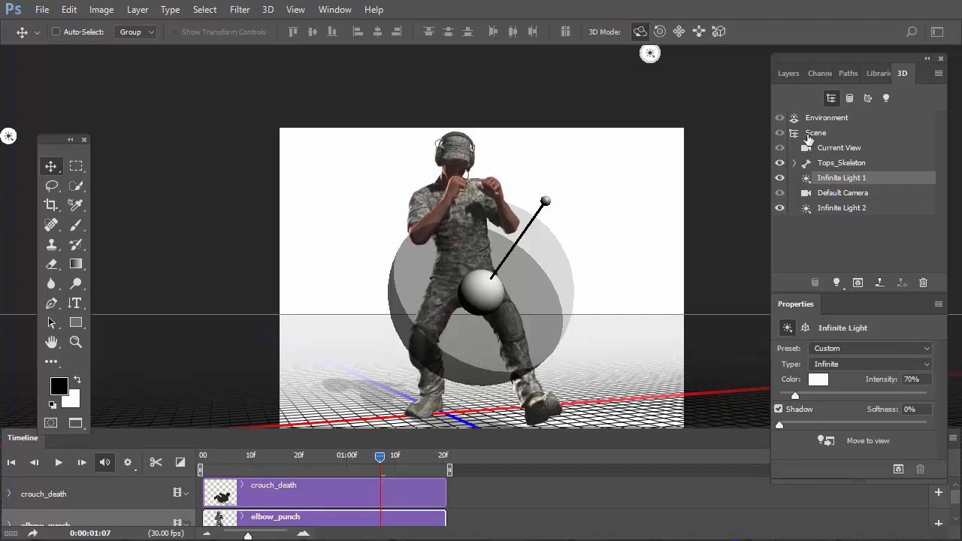
# Select the crouch_death layer, make it visible again, and display its 3D scene components.
pyautogui.click(788, 73)
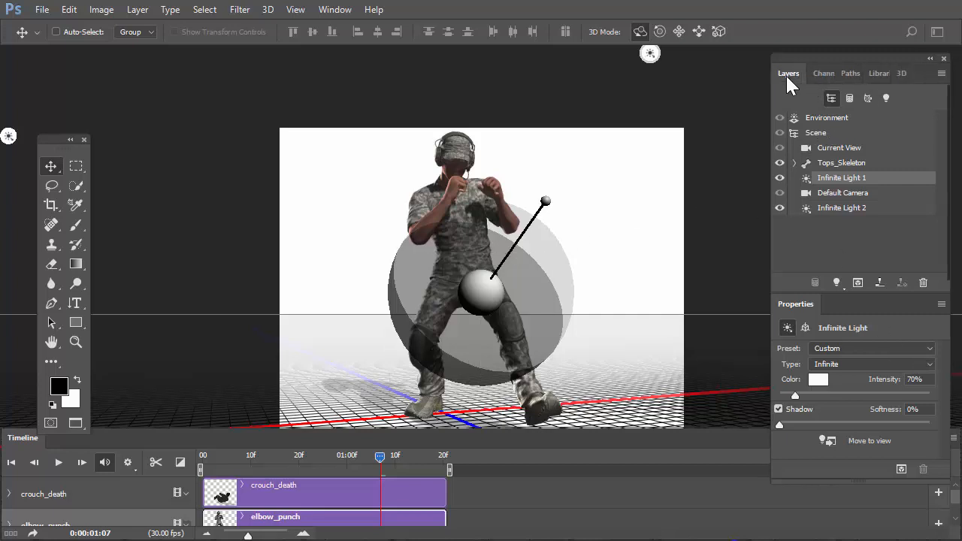
pyautogui.click(838, 184)
pyautogui.click(782, 178)
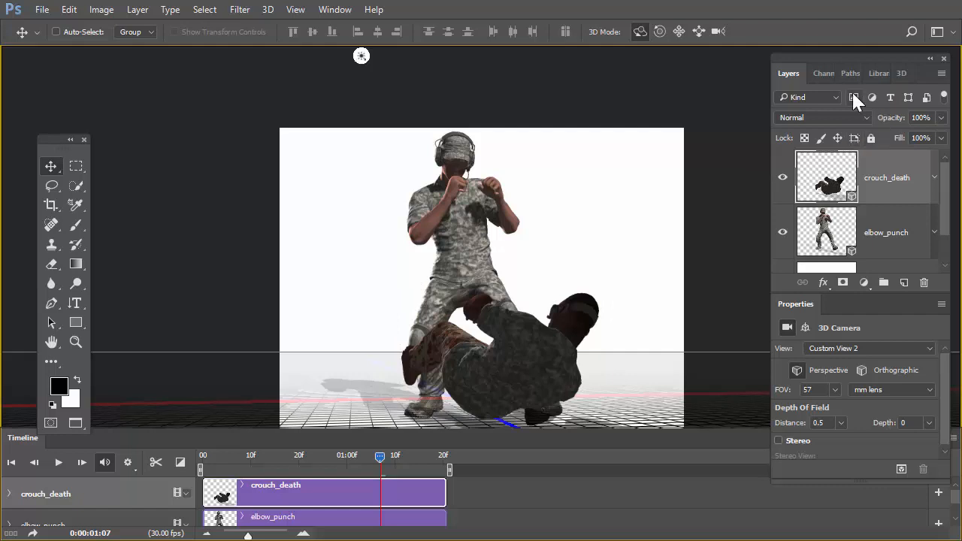
pyautogui.click(900, 74)
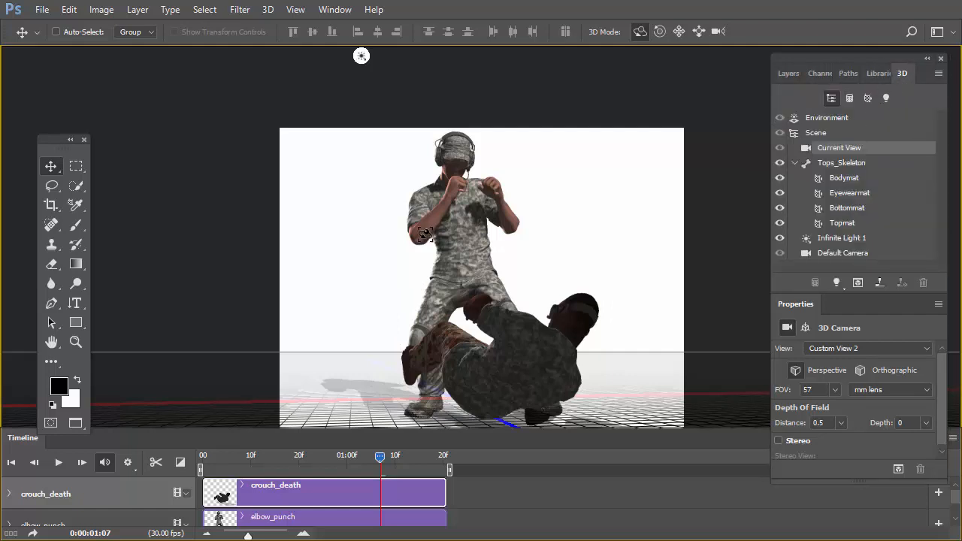
# Save the layered document as a new TIFF named "character setup 2" with LZW compression.
pyautogui.press('ctrl')
pyautogui.hotkey('ctrl', 'shift', 's')
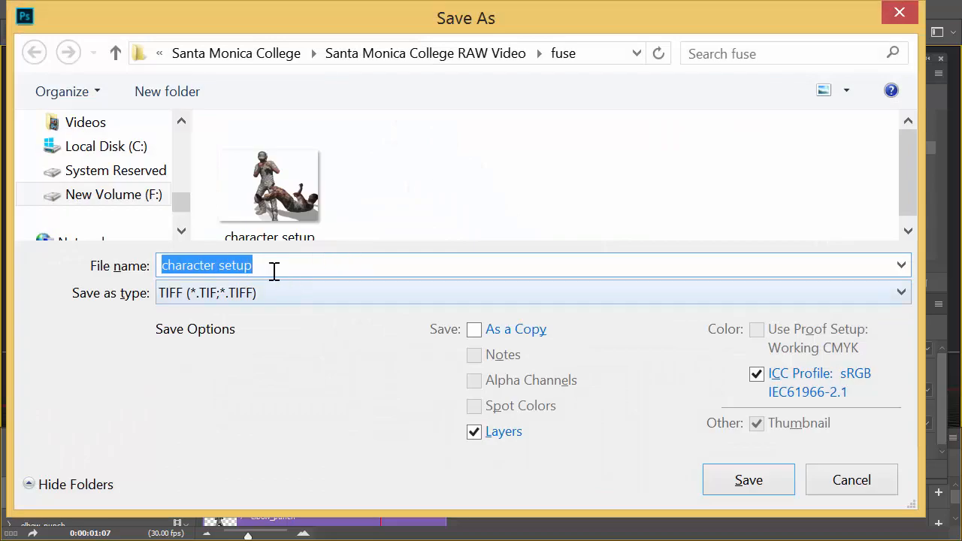
pyautogui.click(266, 269)
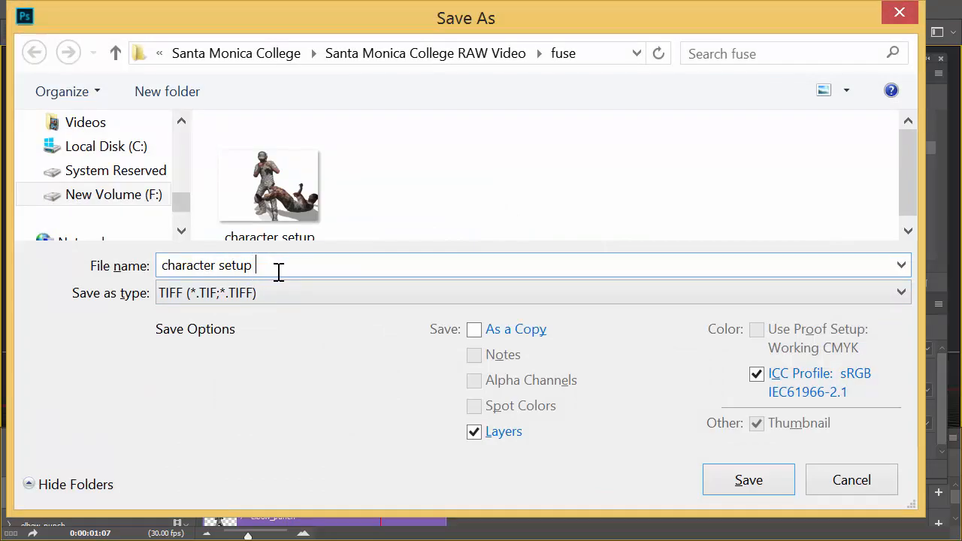
pyautogui.write('2')
pyautogui.click(722, 484)
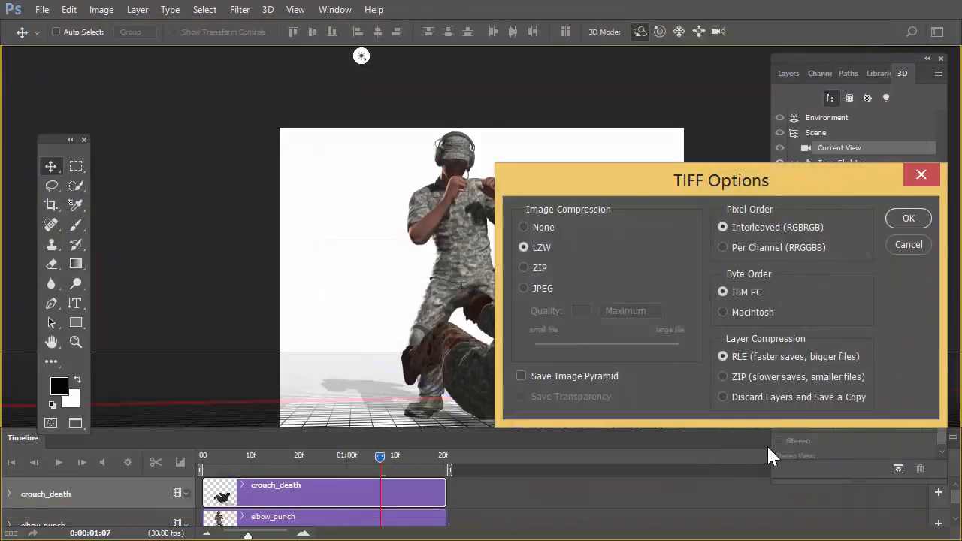
pyautogui.click(898, 222)
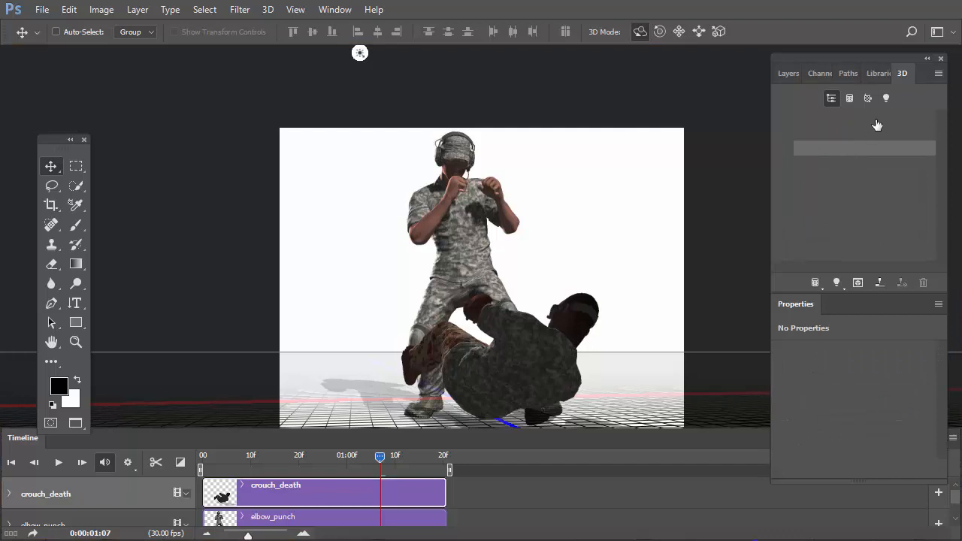
# Rotate Infinite Light 1 of the crouch_death scene to backlight the fallen figure and set its intensity to 300%.
pyautogui.click(788, 73)
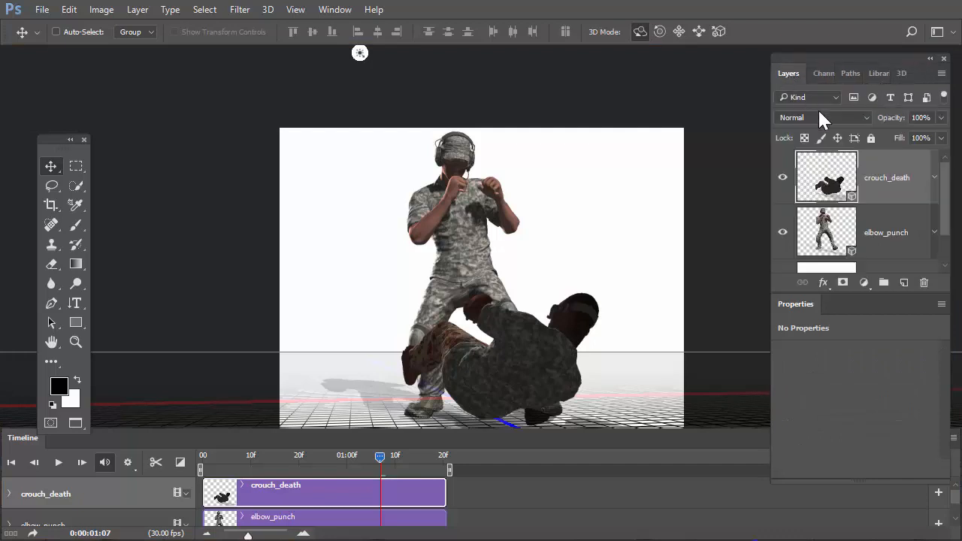
pyautogui.click(901, 73)
pyautogui.click(845, 239)
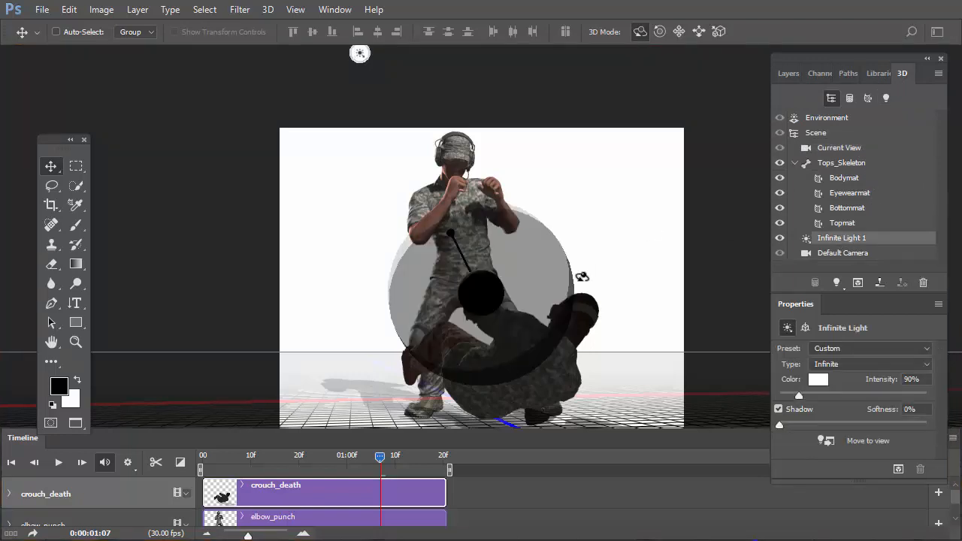
pyautogui.moveTo(538, 259)
pyautogui.mouseDown()
pyautogui.moveTo(564, 274)
pyautogui.moveTo(546, 258)
pyautogui.moveTo(589, 271)
pyautogui.mouseUp()
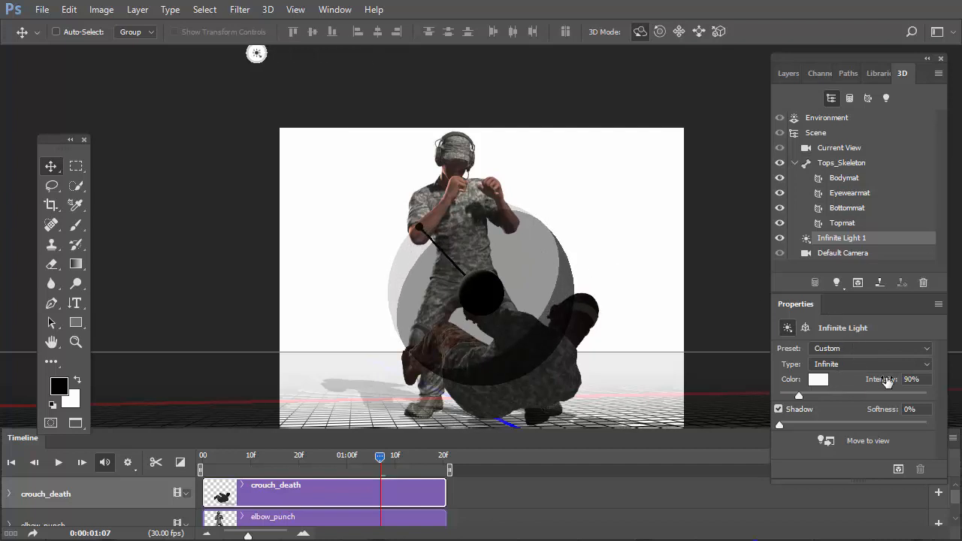
pyautogui.click(913, 379)
pyautogui.write('300')
pyautogui.press('Return')
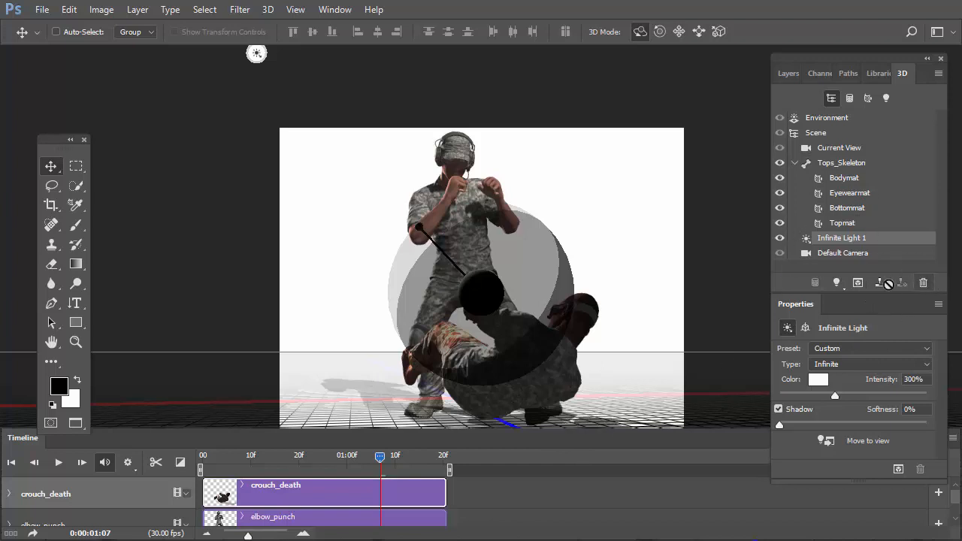
# Add a second infinite light to the crouch_death scene, angle it from the upper right, and set its intensity to 70%.
pyautogui.click(837, 283)
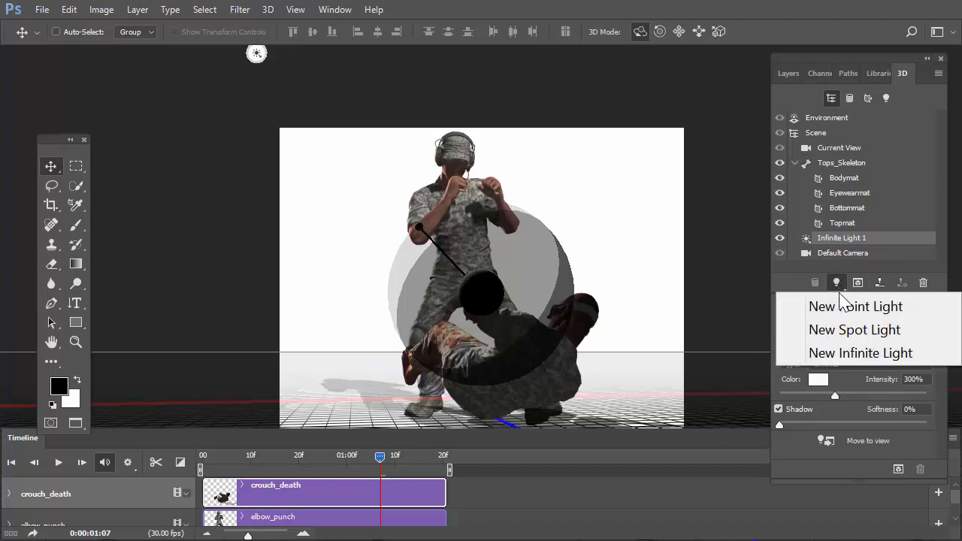
pyautogui.click(858, 352)
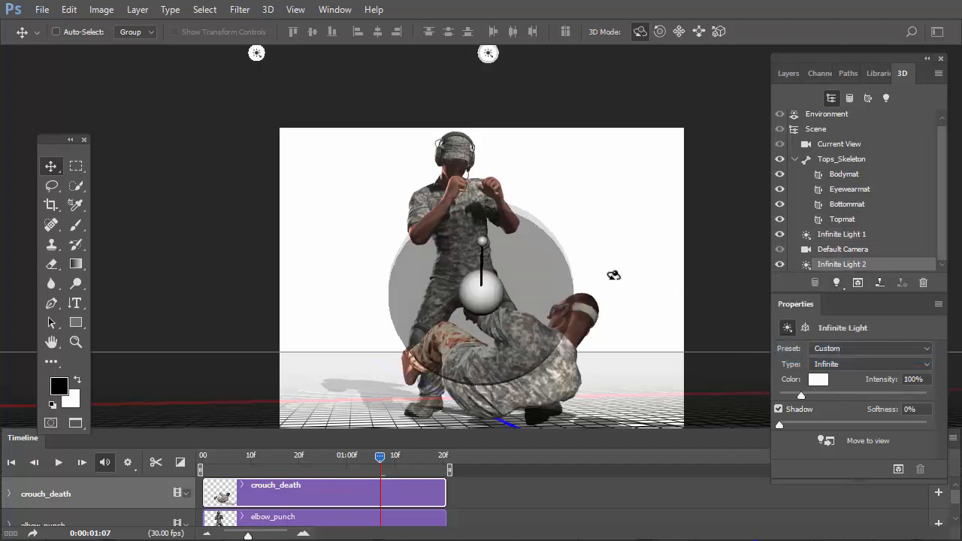
pyautogui.moveTo(487, 249); pyautogui.dragTo(518, 248)
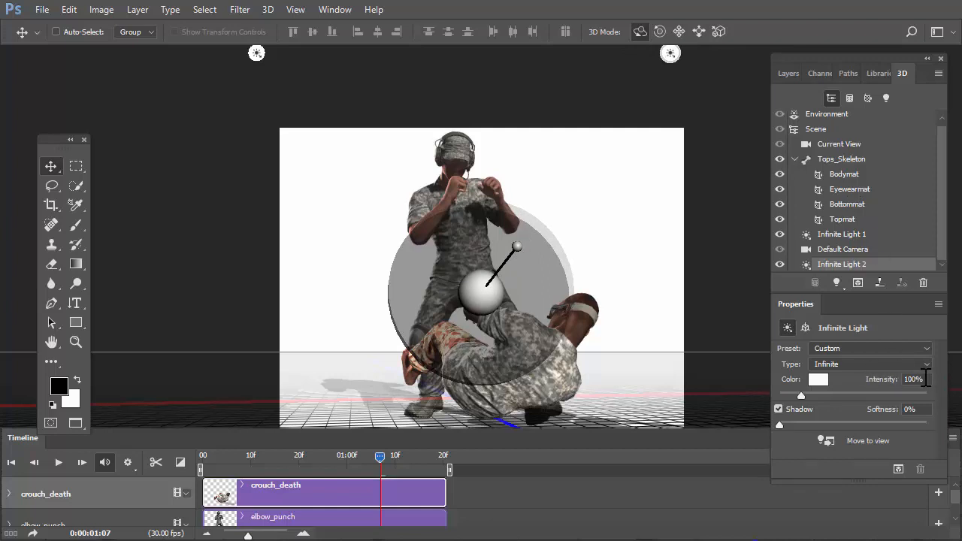
pyautogui.click(925, 379)
pyautogui.write('7')
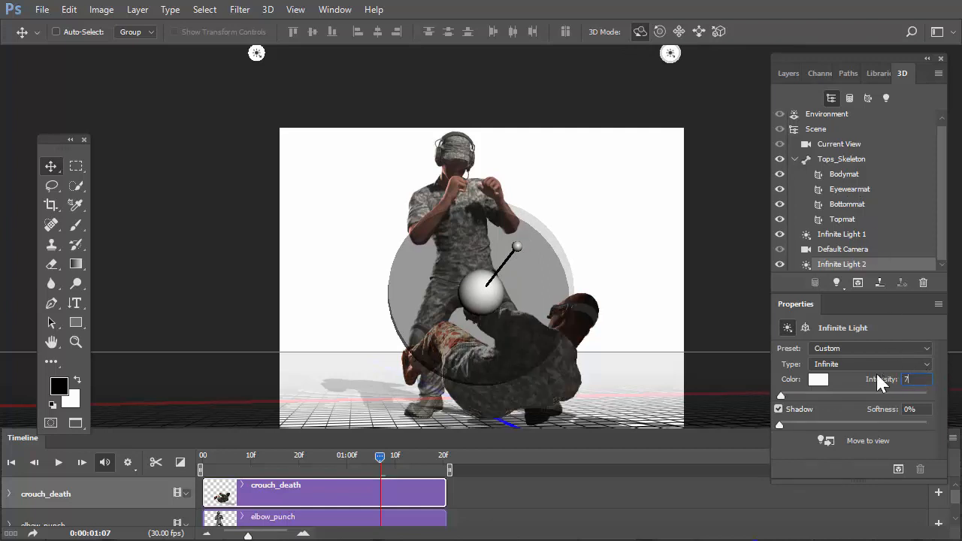
pyautogui.write('0')
pyautogui.press('Return')
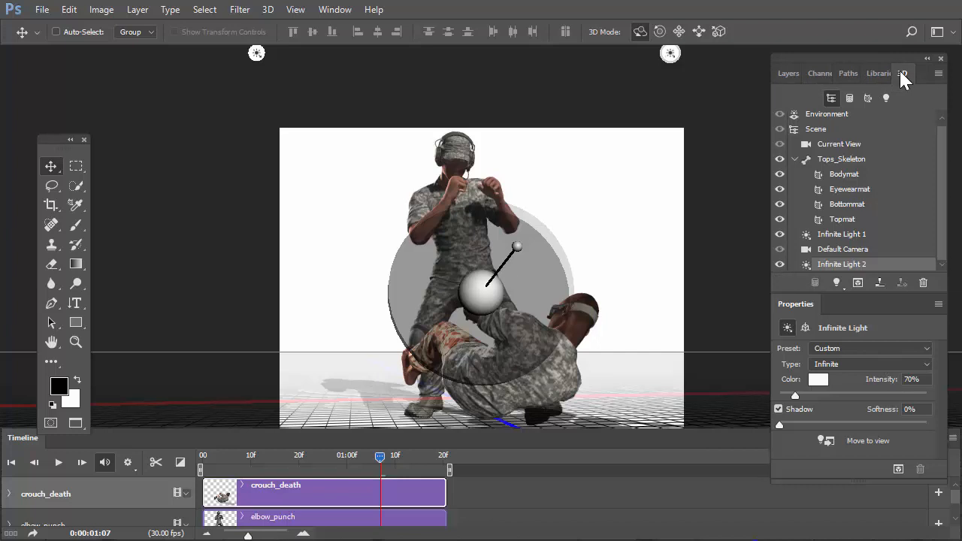
# Select the elbow_punch layer and move the timeline playhead to 0:00:00:18.
pyautogui.click(789, 73)
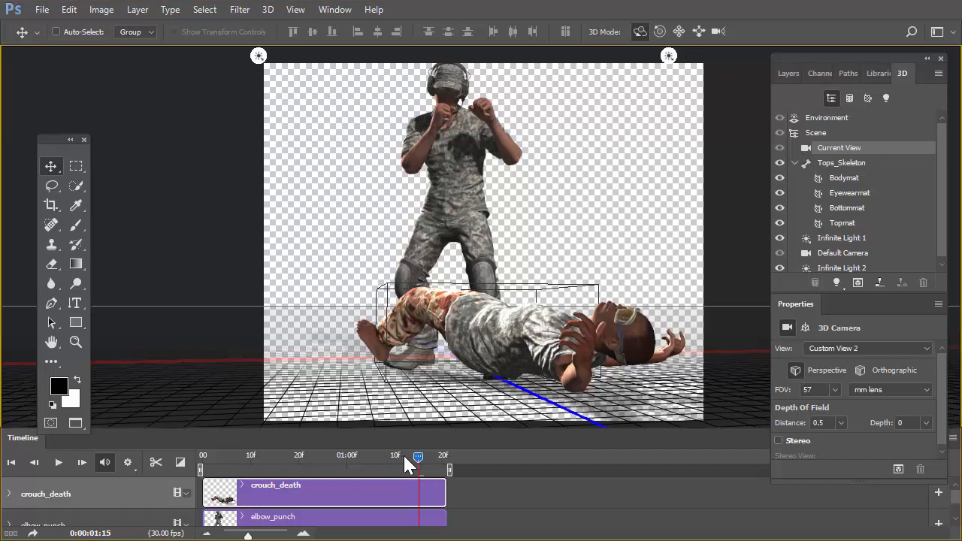
pyautogui.click(783, 72)
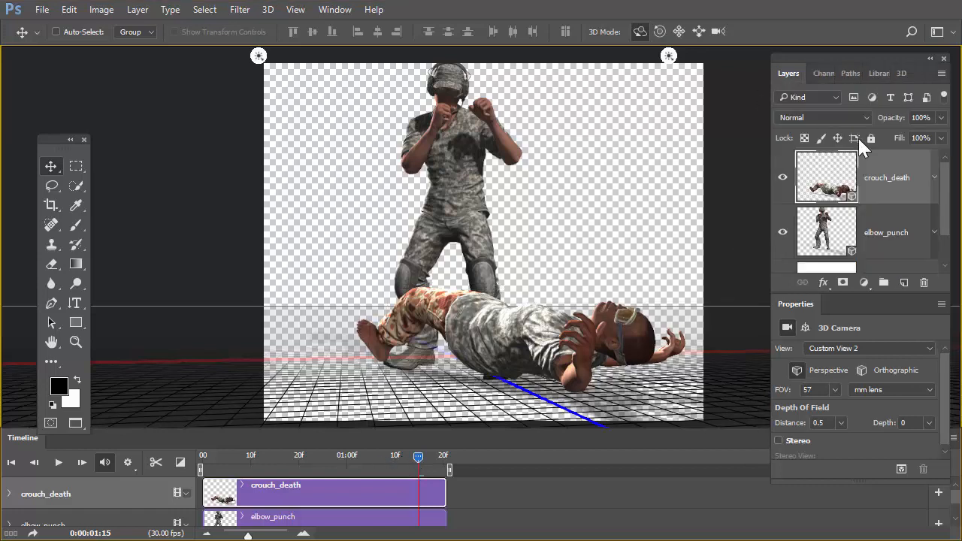
pyautogui.click(868, 225)
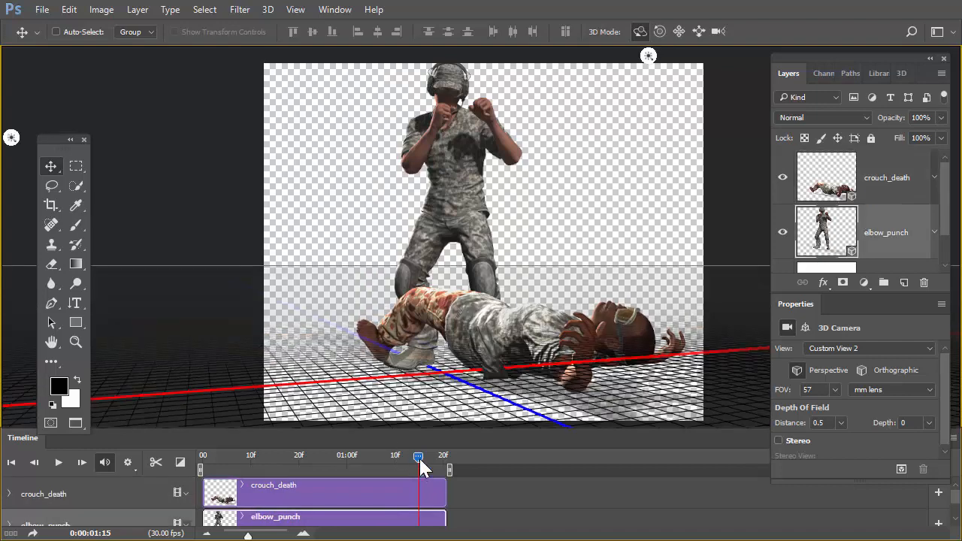
pyautogui.moveTo(419, 457); pyautogui.dragTo(290, 444)
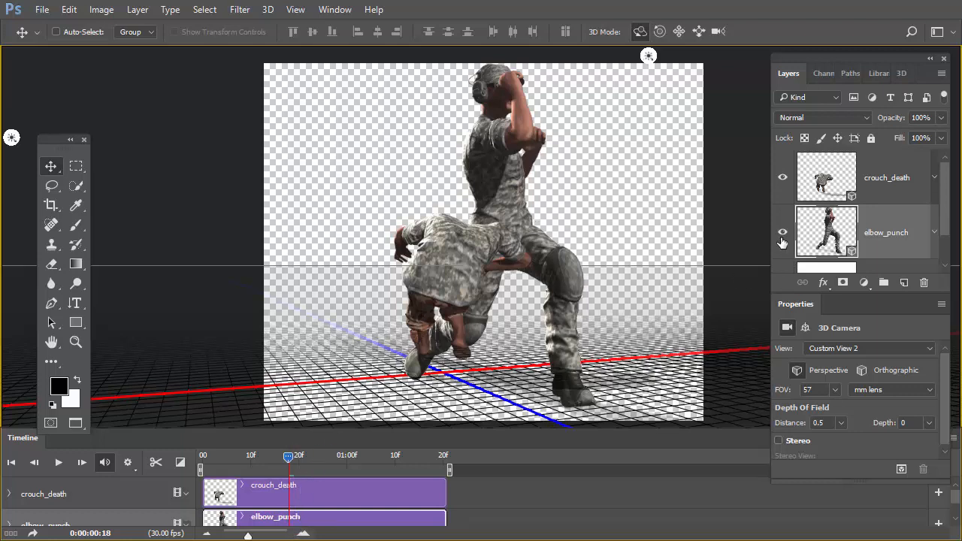
# Hide the crouch_death layer and preview elbow_punch against the white Background, leaving the Background hidden.
pyautogui.click(781, 179)
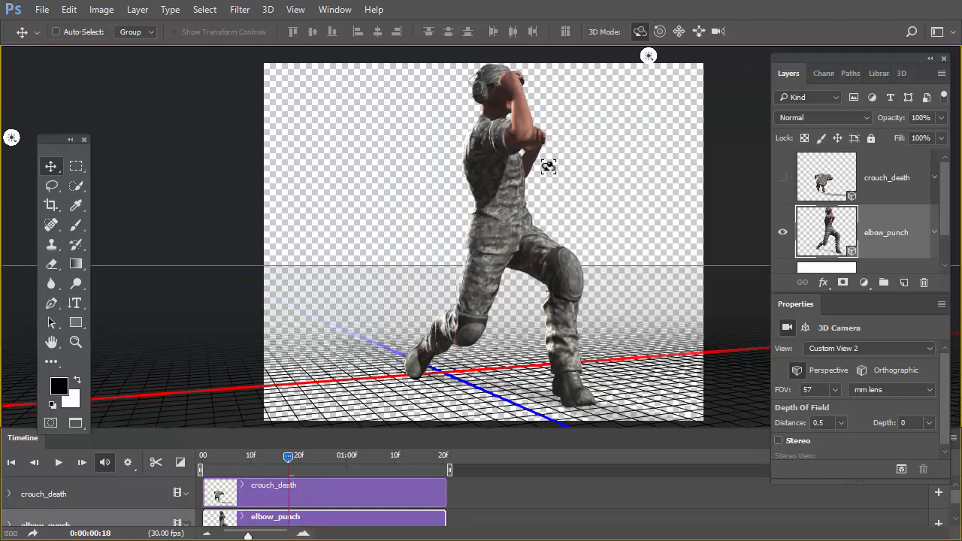
pyautogui.moveTo(947, 221); pyautogui.dragTo(948, 258)
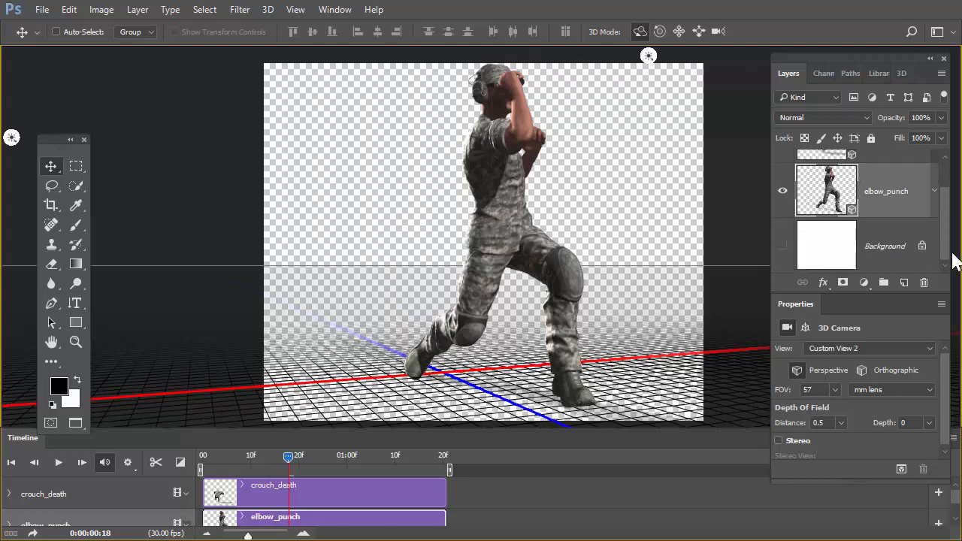
pyautogui.click(783, 248)
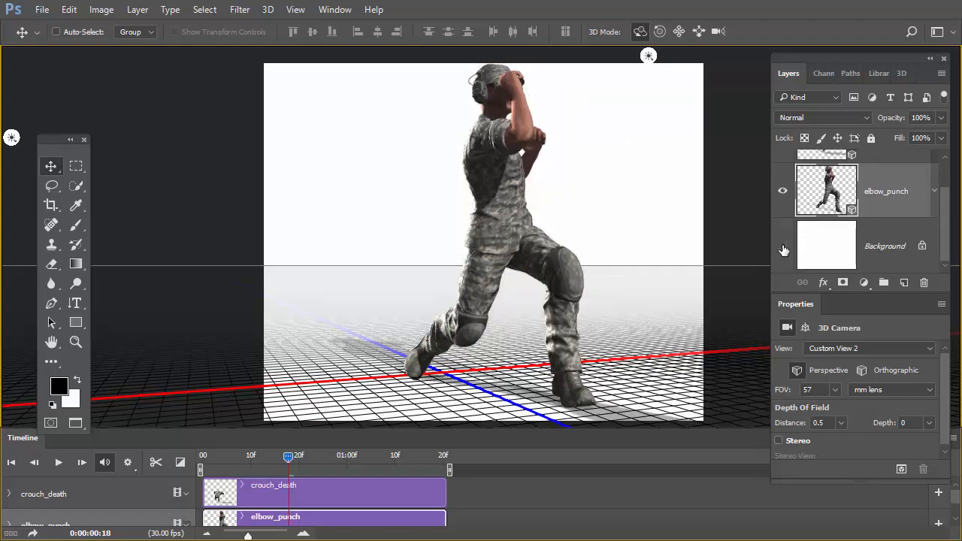
pyautogui.click(783, 248)
pyautogui.click(783, 248)
pyautogui.click(783, 248)
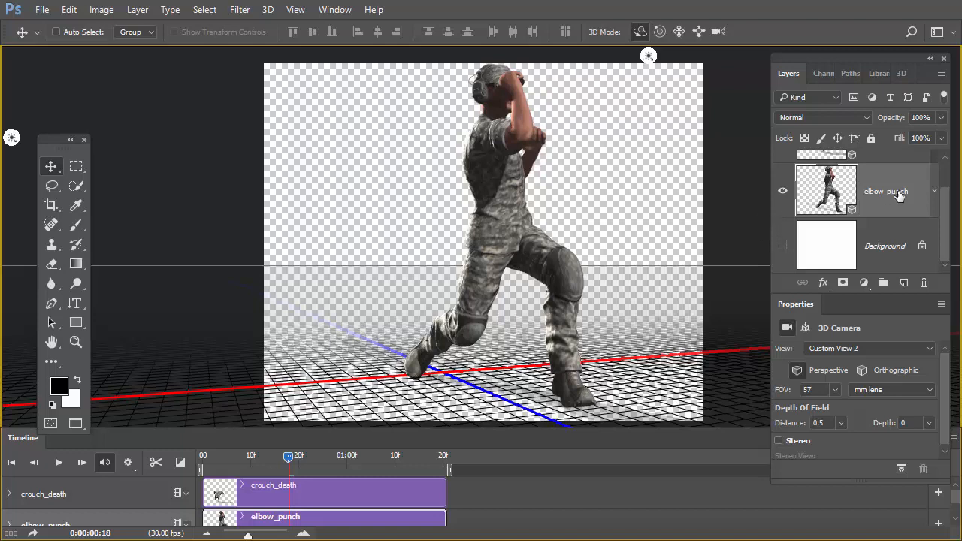
# Render the elbow_punch 3D layer at its current punching pose.
pyautogui.moveTo(945, 216); pyautogui.dragTo(946, 186)
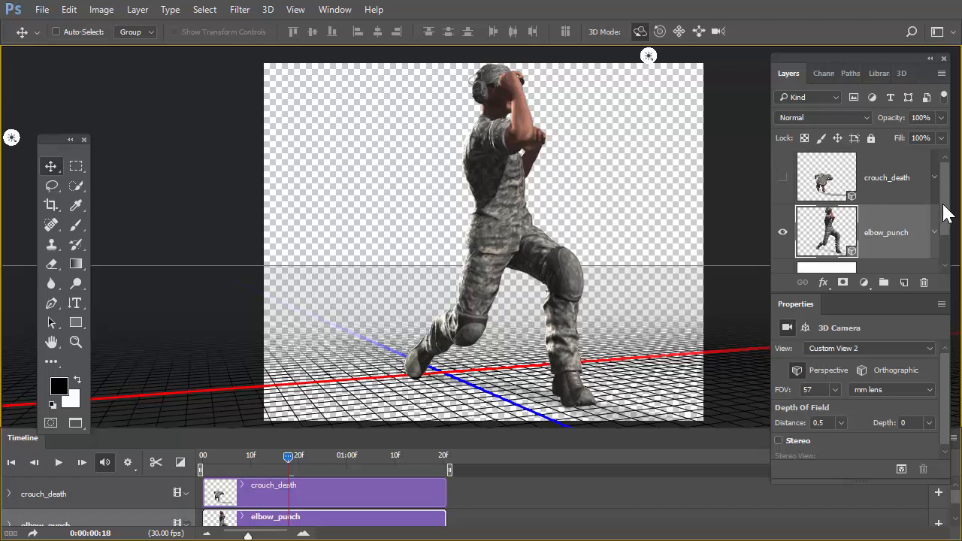
pyautogui.moveTo(945, 216); pyautogui.dragTo(907, 204)
pyautogui.press('ctrl')
pyautogui.hotkey('ctrl', 'shift', 'alt', 'r')
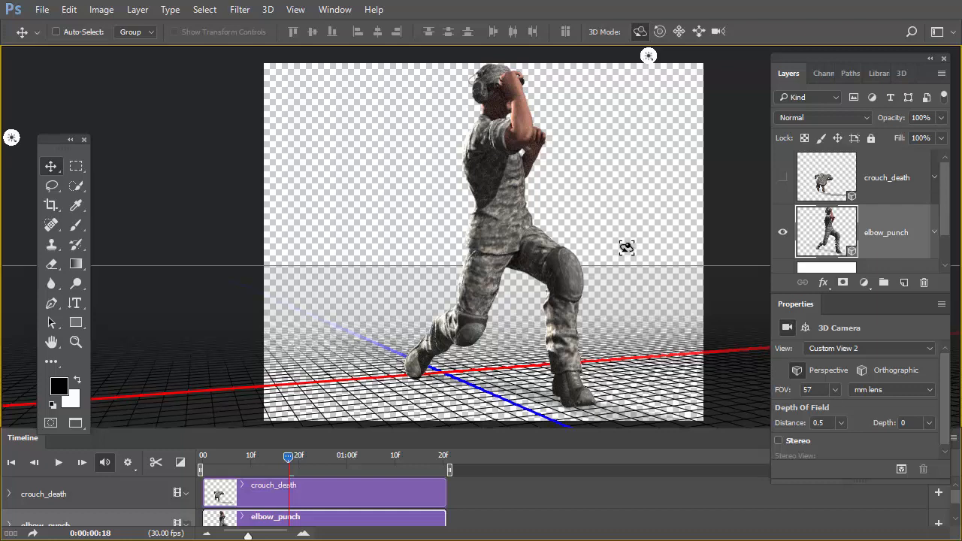
# Stamp the rendered punching figure onto a new layer above elbow_punch and hide the original elbow_punch layer.
pyautogui.click(905, 282)
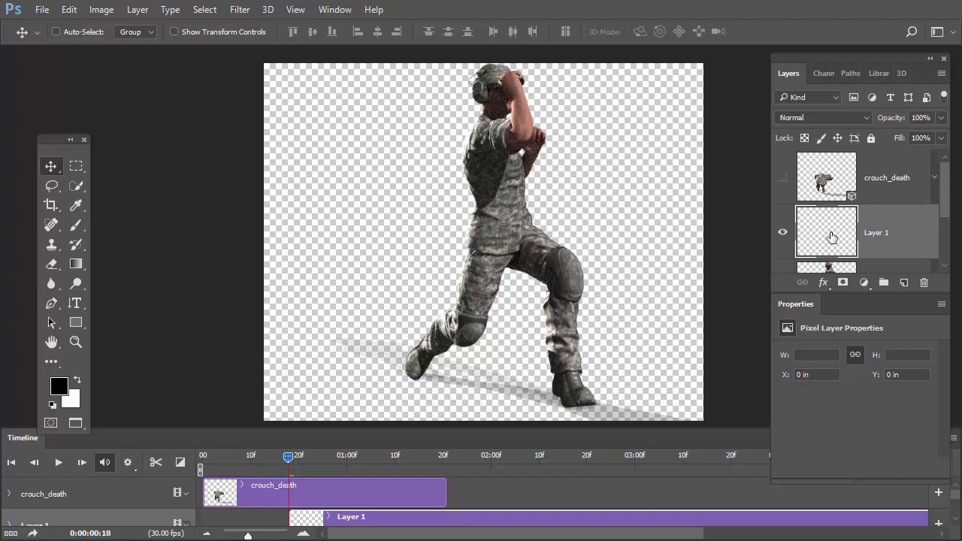
pyautogui.press('ctrl')
pyautogui.hotkey('ctrl', 'alt', 'shift', 'e')
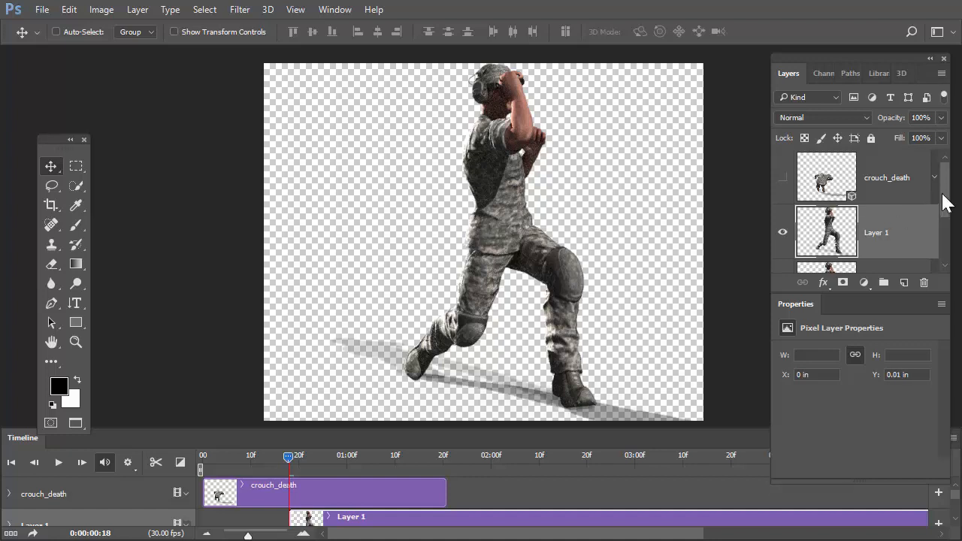
pyautogui.moveTo(945, 200); pyautogui.dragTo(944, 216)
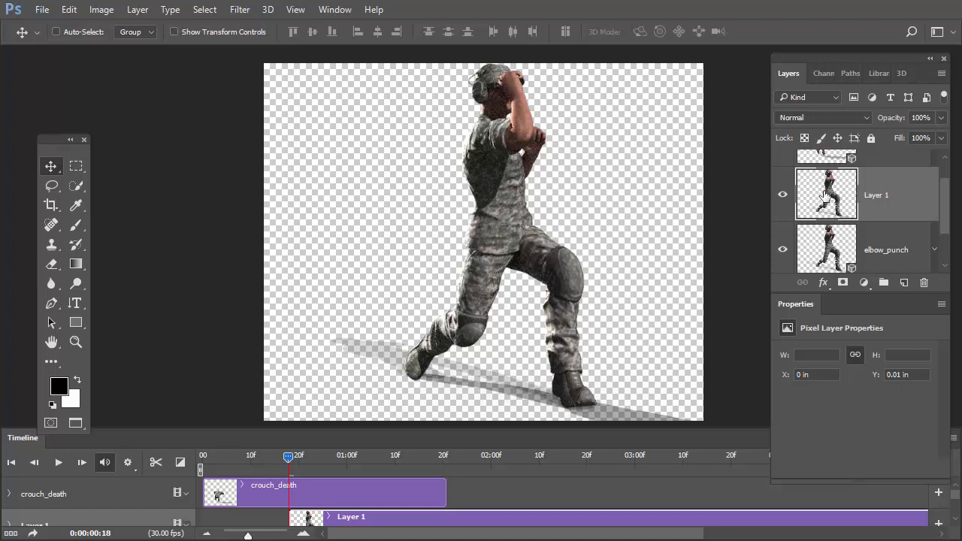
pyautogui.click(783, 252)
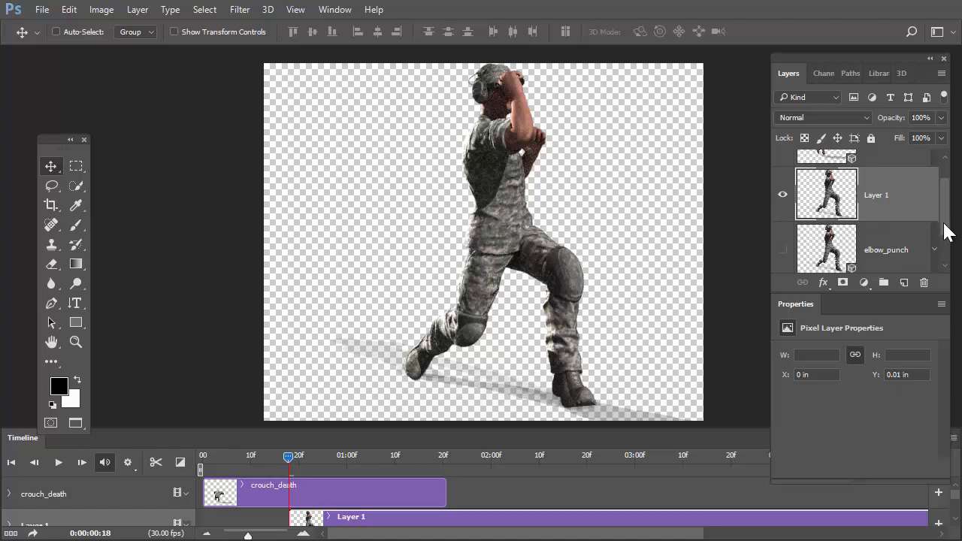
# Select and show the crouch_death layer, and move the timeline playhead to 0:00:01:14.
pyautogui.scroll(2, 945, 226)
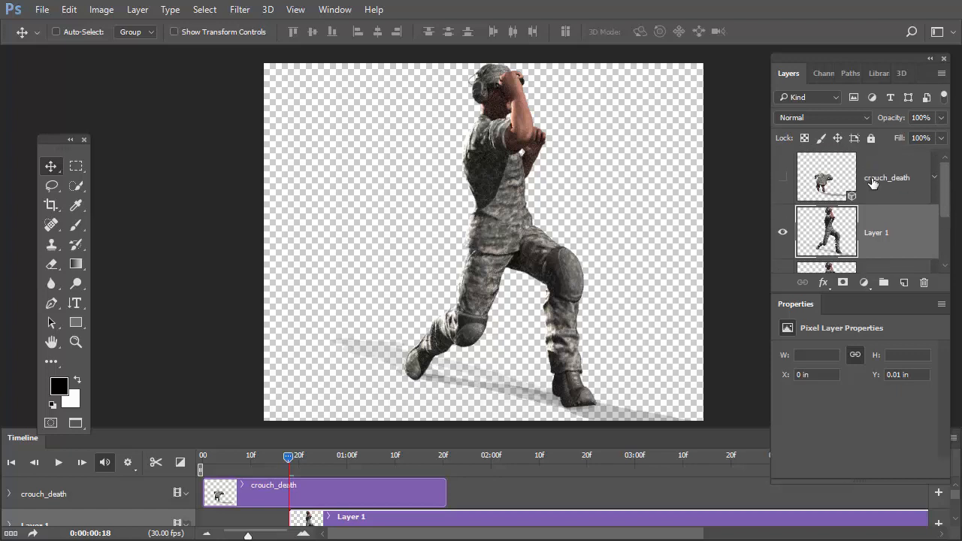
pyautogui.click(871, 182)
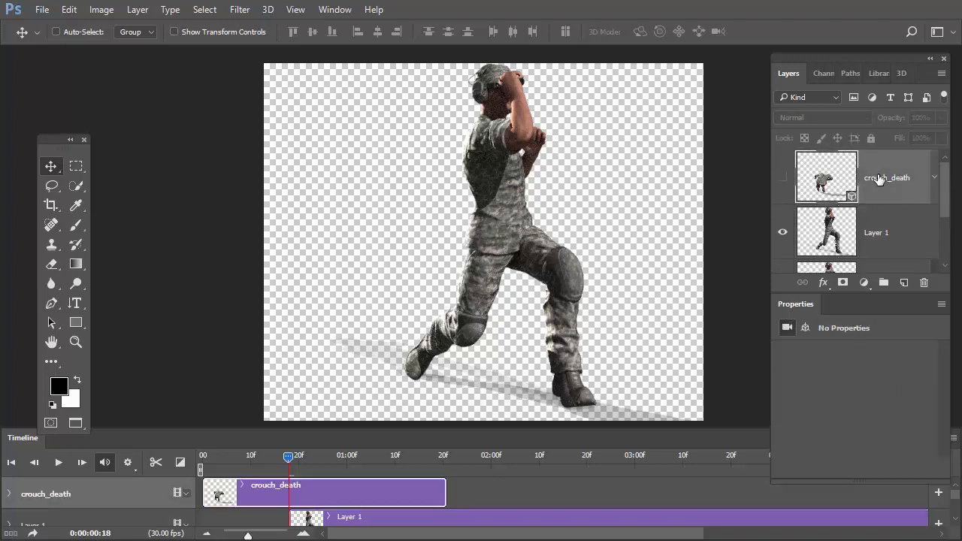
pyautogui.click(781, 181)
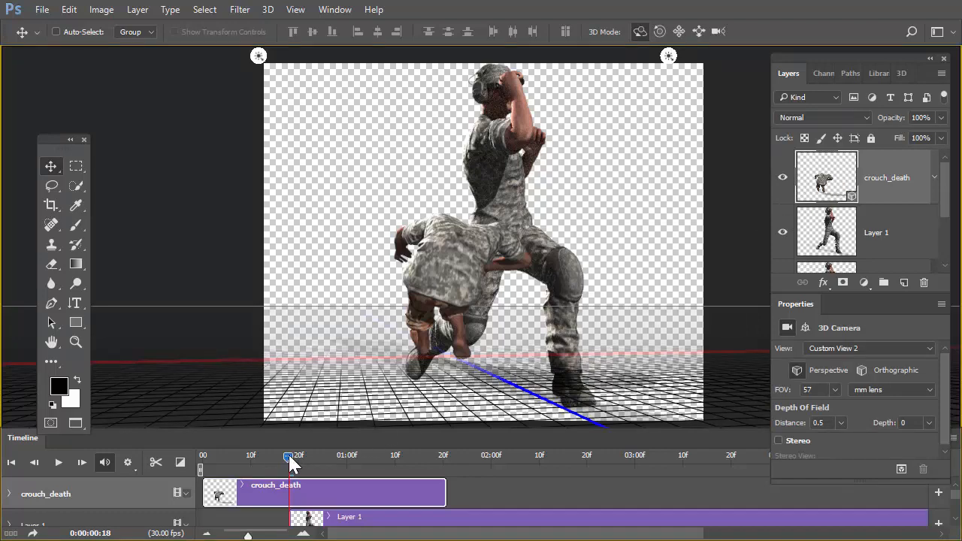
pyautogui.moveTo(290, 456); pyautogui.dragTo(408, 460)
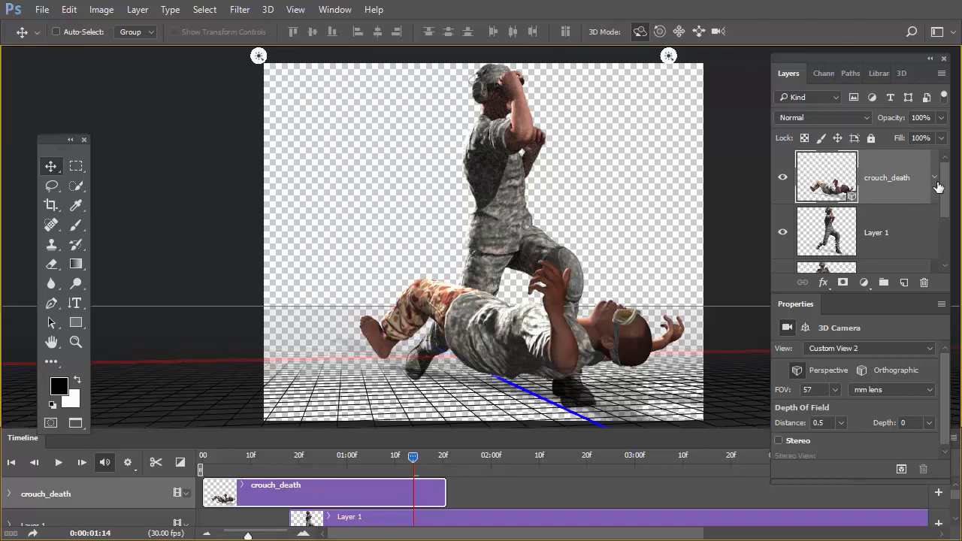
# Hide Layer 1 and stamp the visible fallen figure onto a new layer above crouch_death.
pyautogui.click(783, 233)
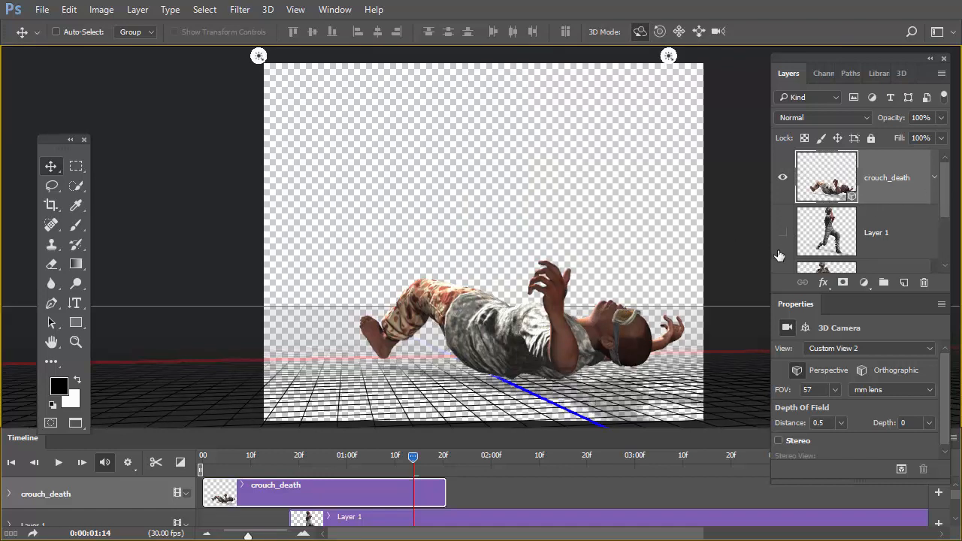
pyautogui.click(903, 281)
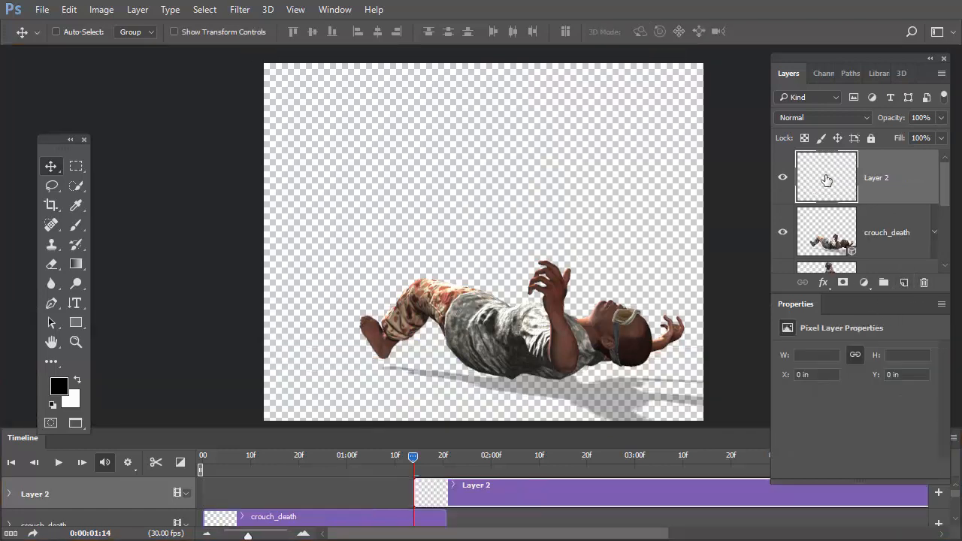
pyautogui.press('ctrl')
pyautogui.hotkey('ctrl', 'alt', 'shift', 'e')
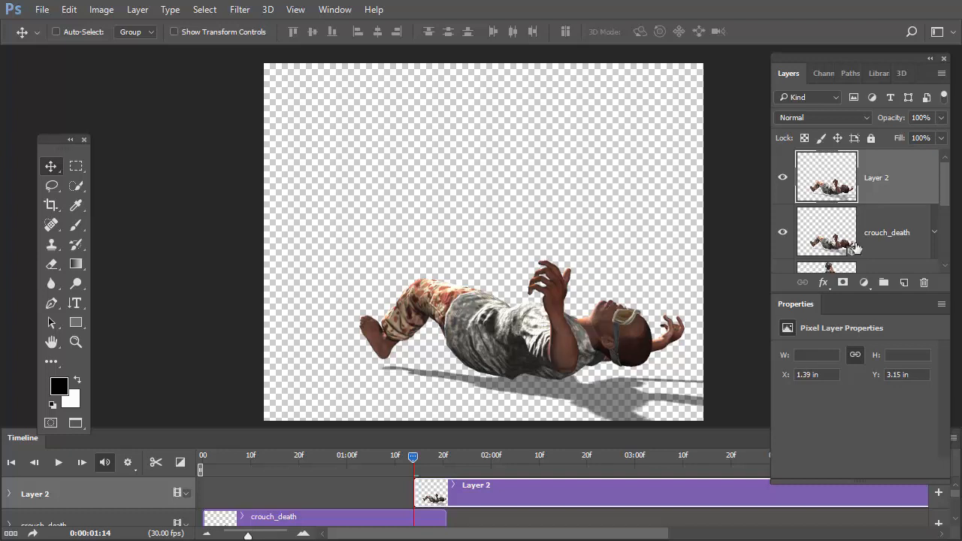
# Move the crouch_death layer below Layer 1, directly above elbow_punch.
pyautogui.scroll(-2, 938, 197)
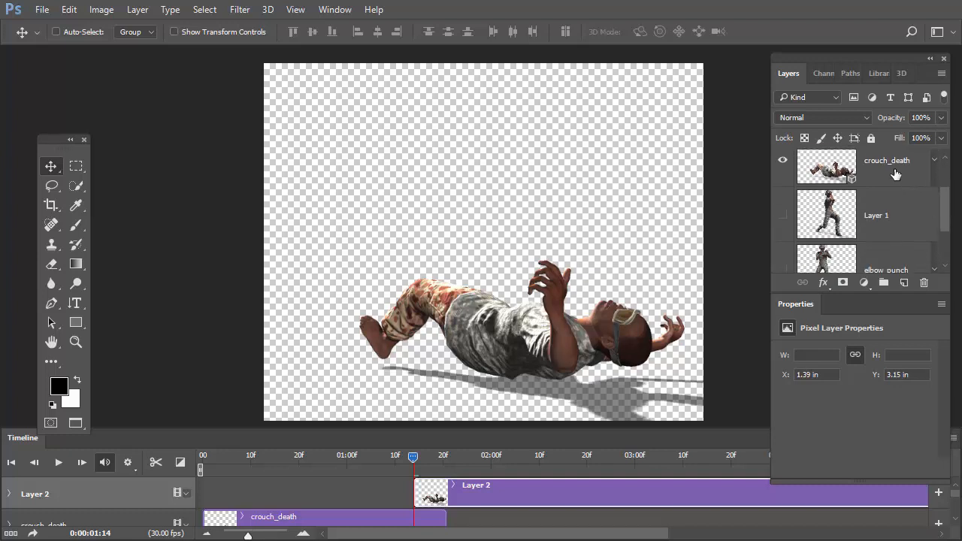
pyautogui.click(893, 164)
pyautogui.moveTo(893, 162); pyautogui.dragTo(891, 236)
pyautogui.scroll(-2, 948, 212)
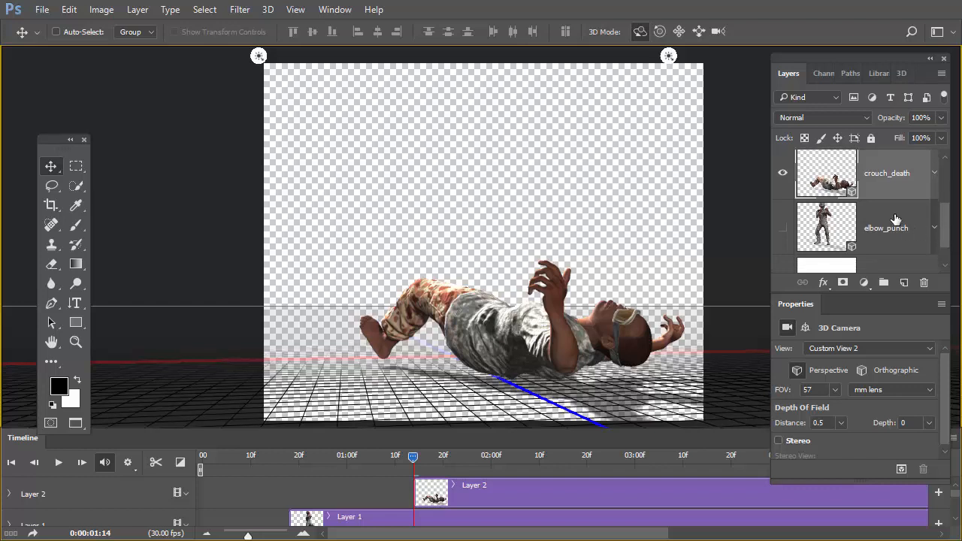
# Group the crouch_death and elbow_punch layers and name the group "3D files".
pyautogui.click(897, 223)
pyautogui.hotkey('ctrl', 'g')
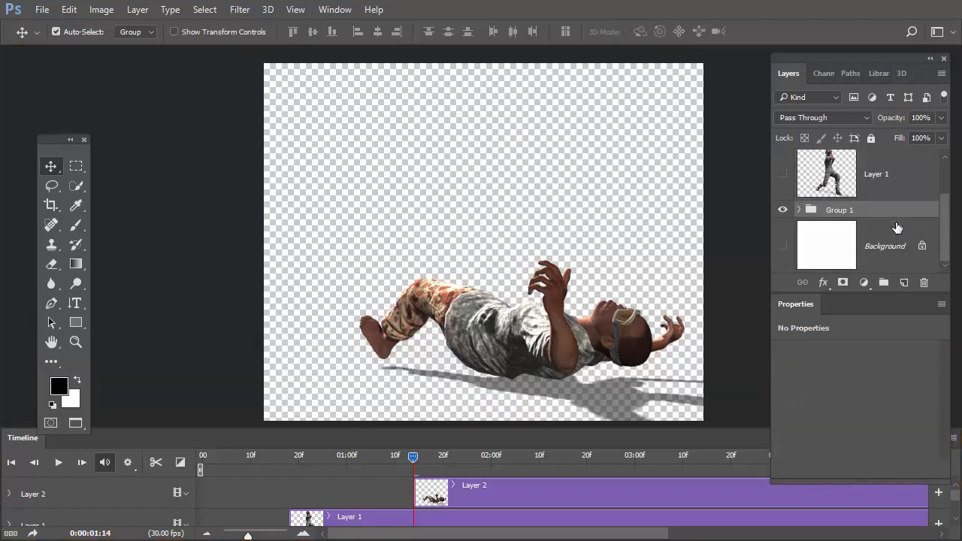
pyautogui.doubleClick(841, 212)
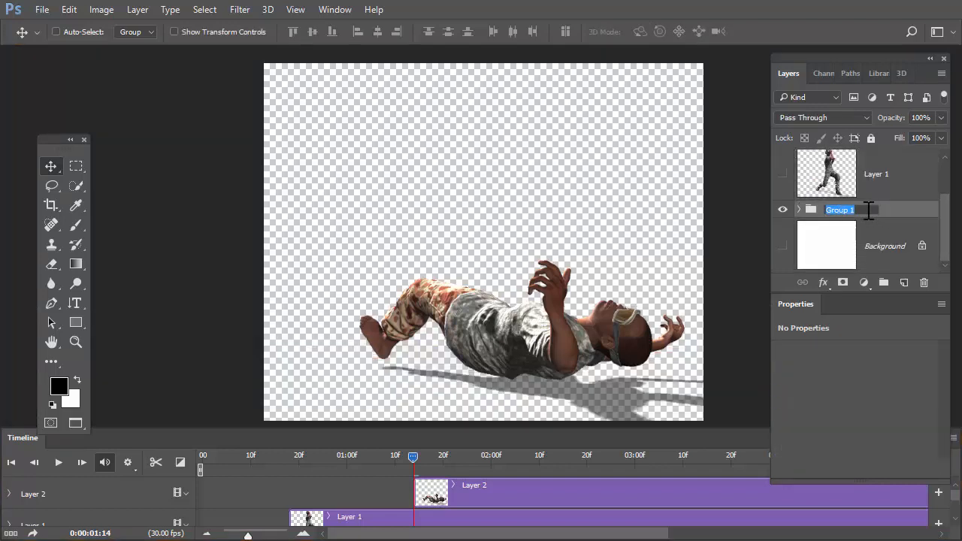
pyautogui.write('3D files')
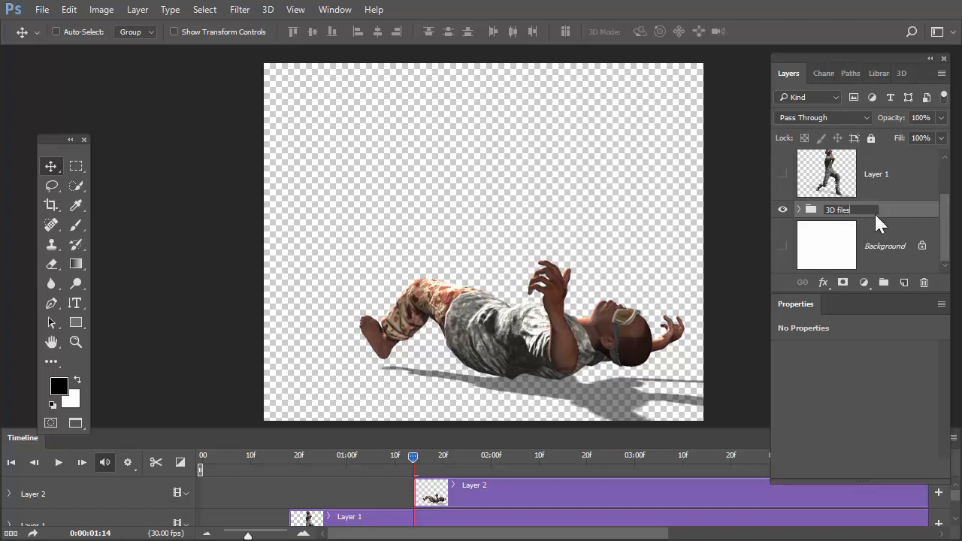
pyautogui.click(876, 225)
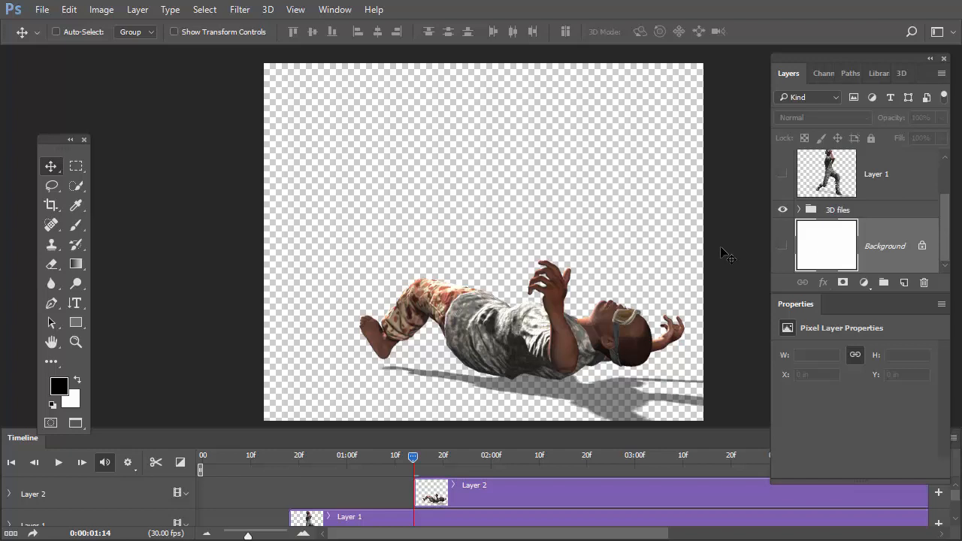
# Make Layer 1 visible again so that both flattened figures show together.
pyautogui.moveTo(945, 225); pyautogui.dragTo(944, 200)
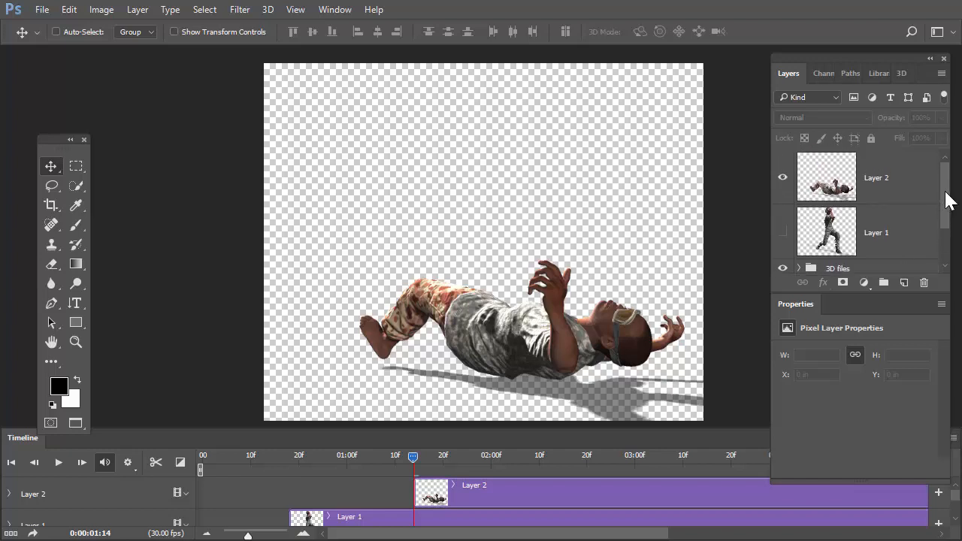
pyautogui.click(783, 232)
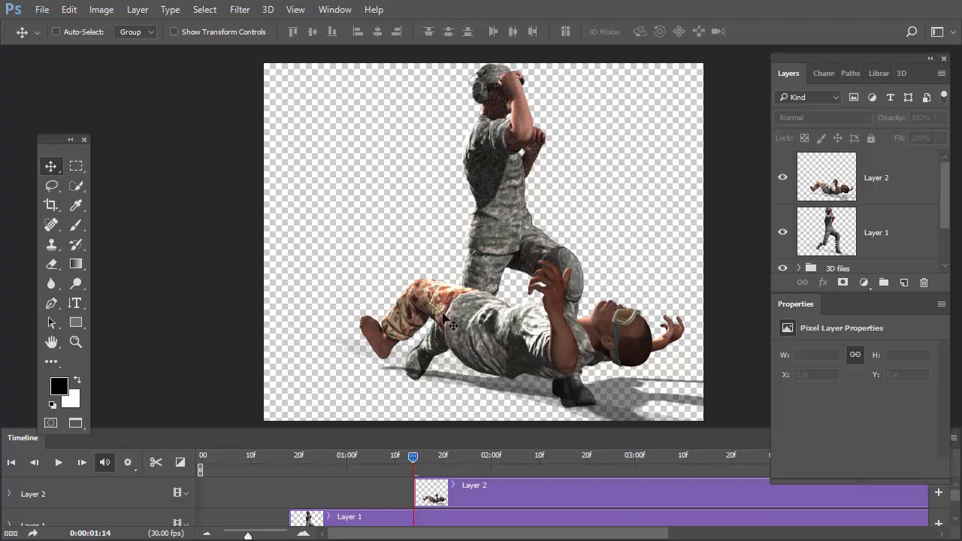
pyautogui.scroll(-2, 939, 248)
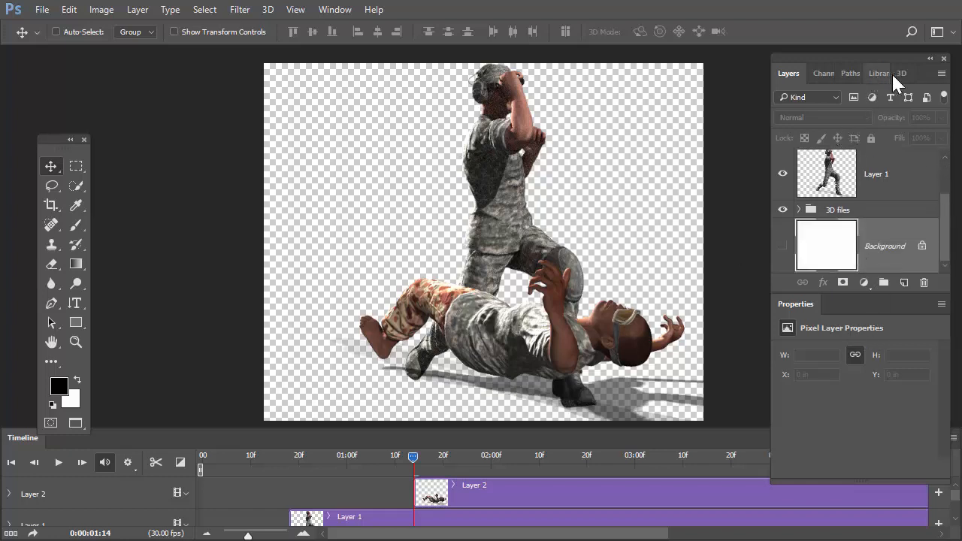
# Add a gradient fill layer directly above the Background and give it the Foreground to Background preset.
pyautogui.click(863, 282)
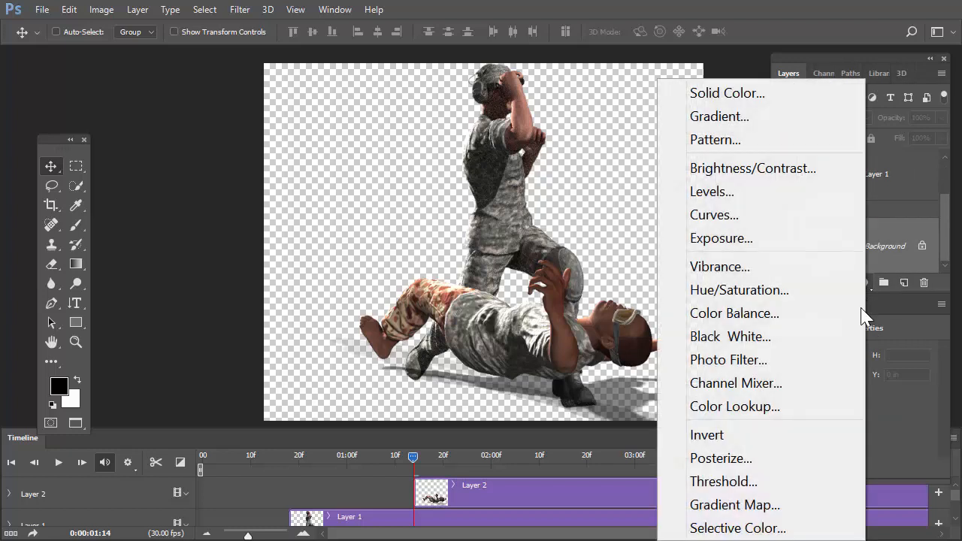
pyautogui.click(723, 128)
pyautogui.moveTo(483, 101); pyautogui.dragTo(827, 122)
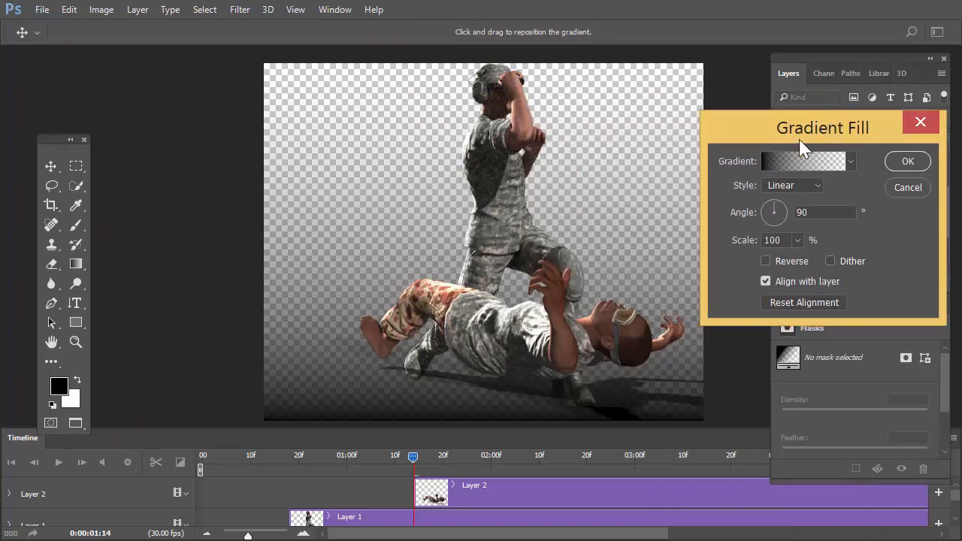
pyautogui.click(786, 158)
pyautogui.click(342, 106)
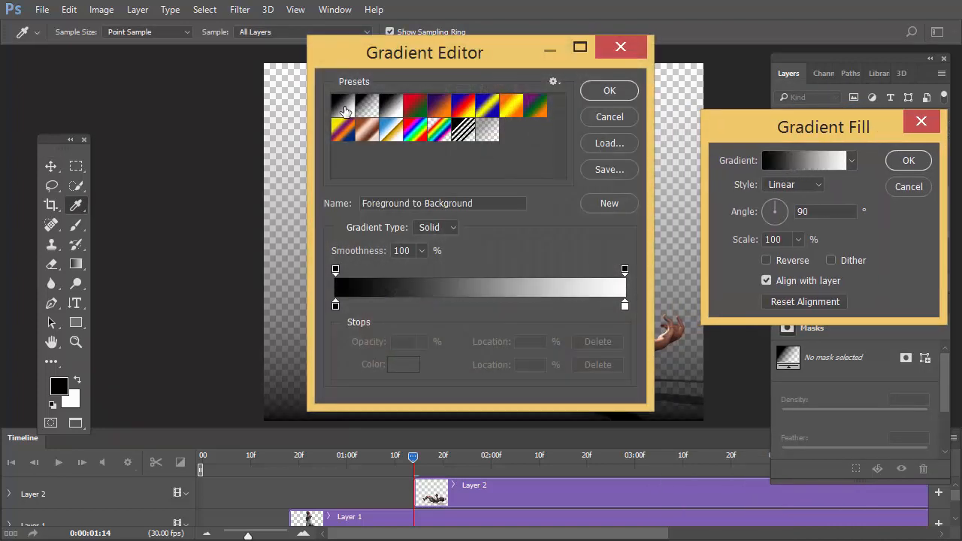
# Change the gradient's white end stop to a medium light gray and accept the edited gradient.
pyautogui.click(625, 304)
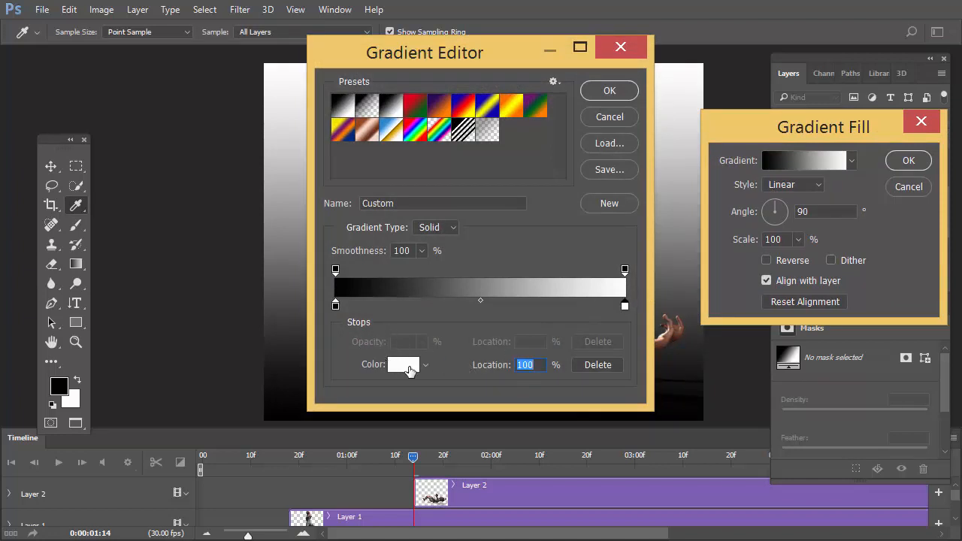
pyautogui.click(409, 366)
pyautogui.moveTo(532, 147); pyautogui.dragTo(511, 157)
pyautogui.press('Return')
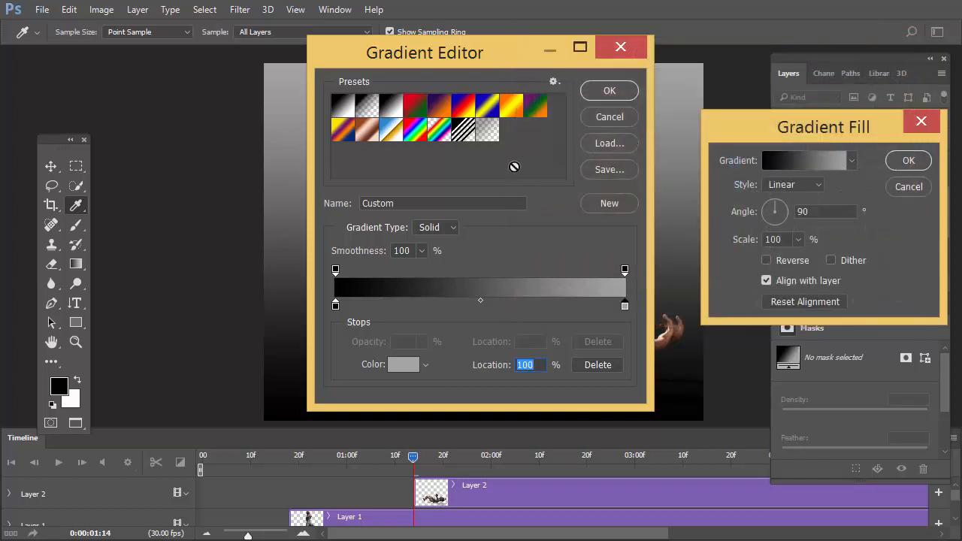
pyautogui.moveTo(504, 49); pyautogui.dragTo(812, 68)
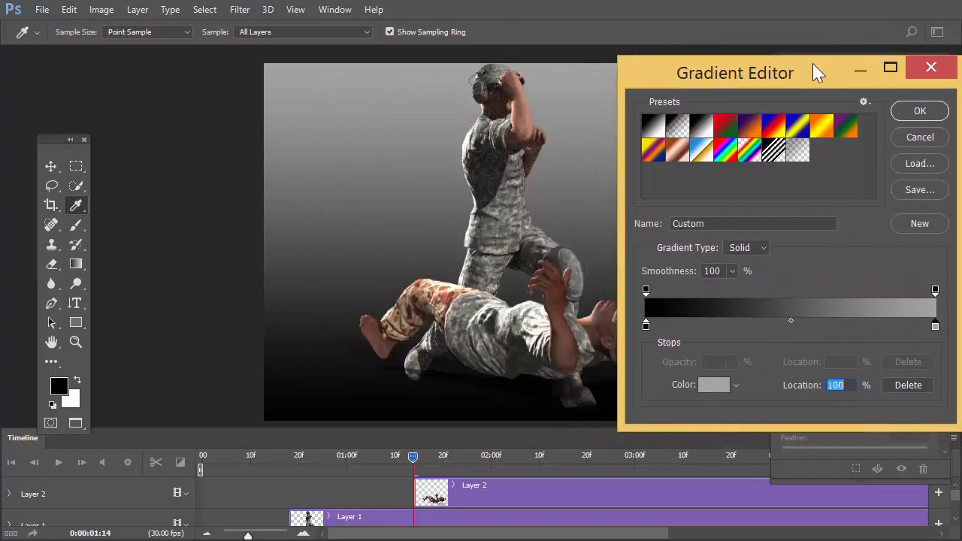
pyautogui.click(913, 109)
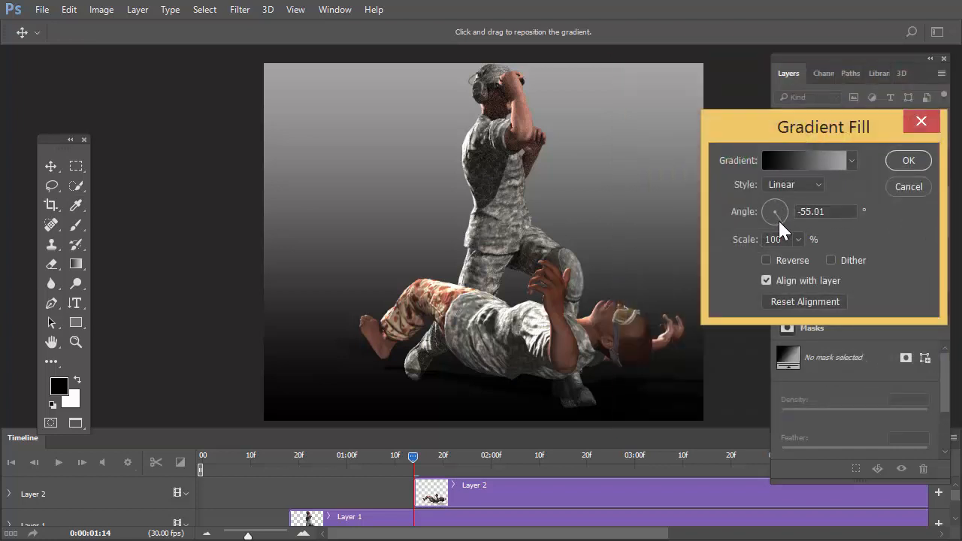
# Rotate the gradient fill to an angle of about -87° so the floor is light, and apply it.
pyautogui.moveTo(778, 219); pyautogui.dragTo(773, 198)
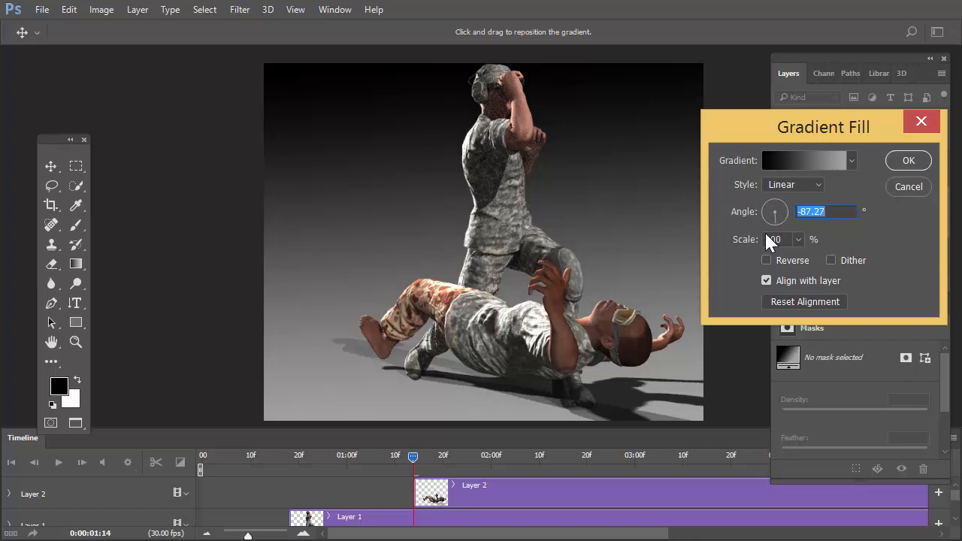
pyautogui.click(895, 155)
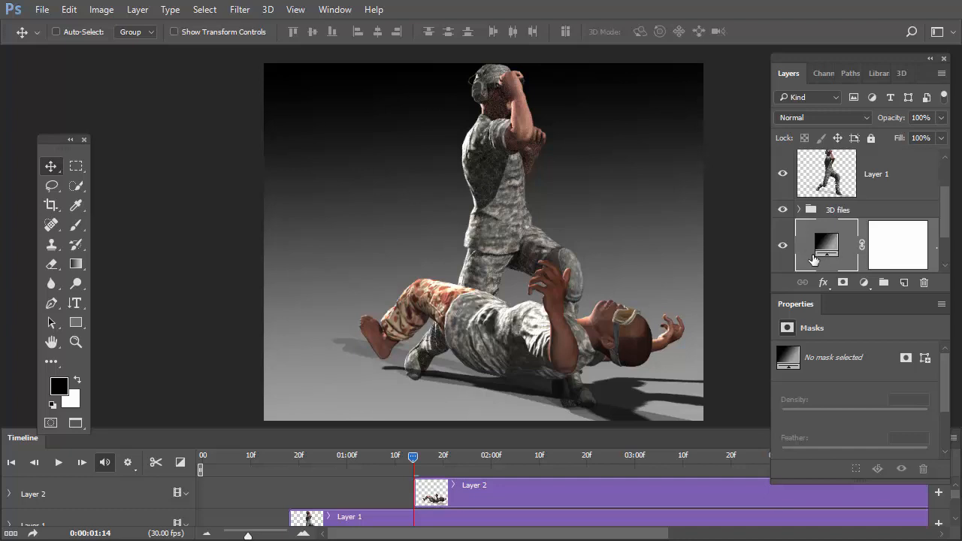
pyautogui.click(864, 282)
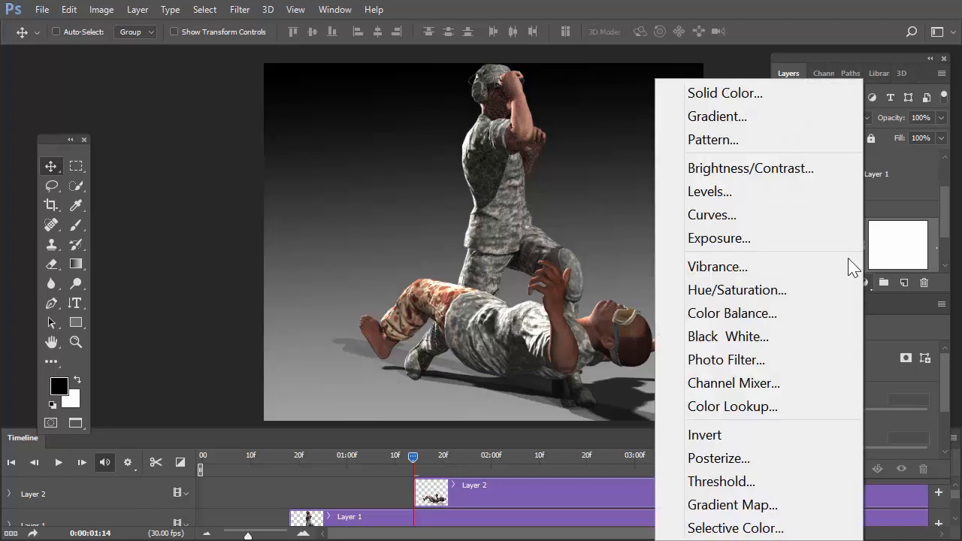
pyautogui.click(804, 36)
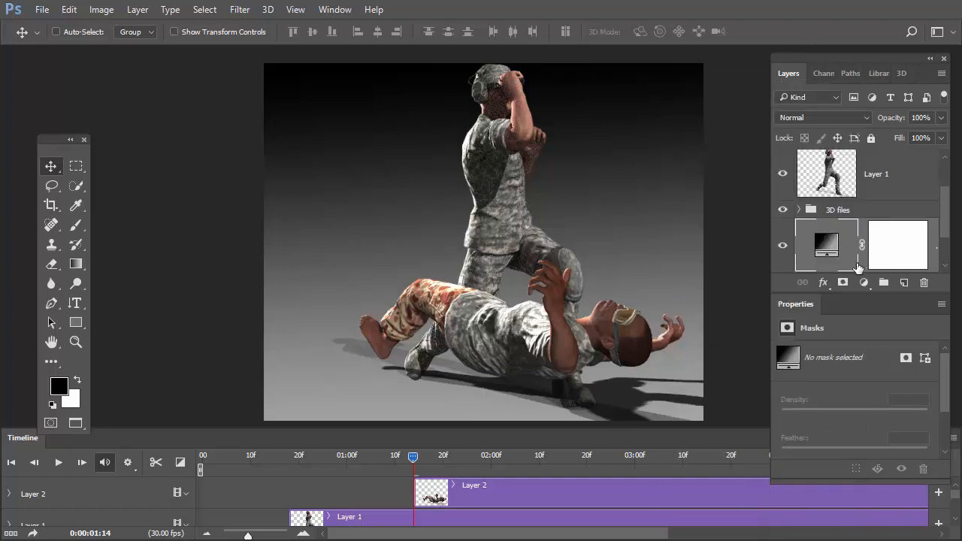
# Select Layer 2, the fallen figure's pixel layer above Layer 1.
pyautogui.moveTo(945, 204)
pyautogui.mouseDown()
pyautogui.moveTo(947, 174)
pyautogui.moveTo(940, 223)
pyautogui.moveTo(944, 189)
pyautogui.mouseUp()
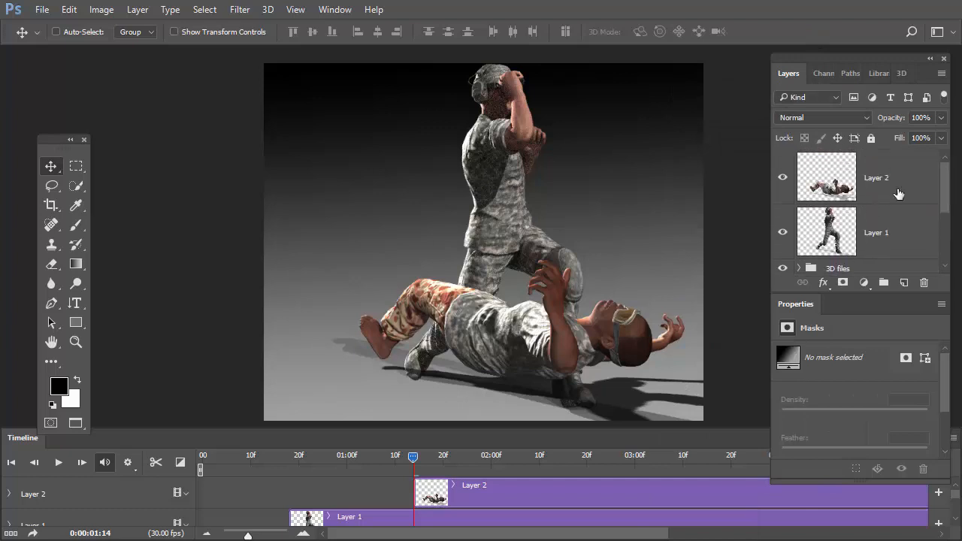
pyautogui.click(855, 191)
pyautogui.click(864, 233)
pyautogui.click(861, 177)
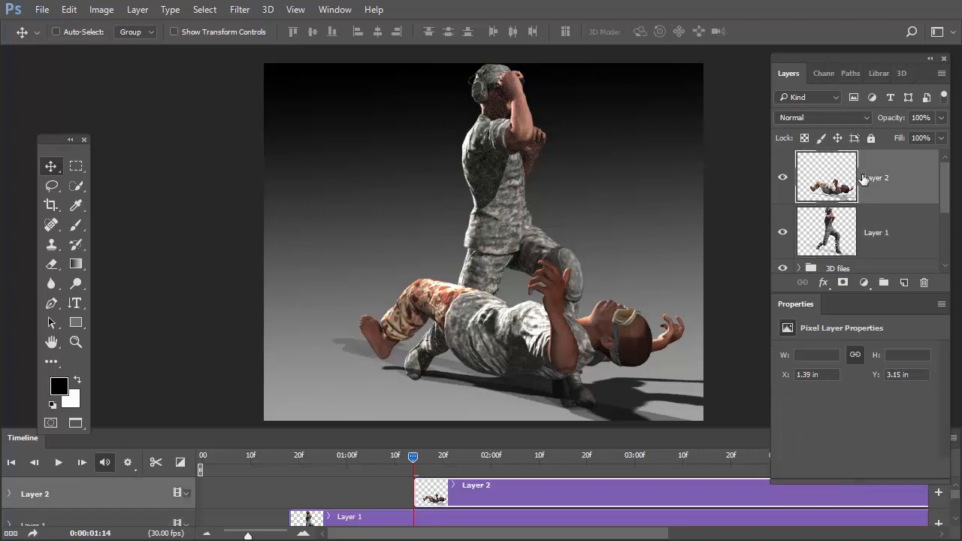